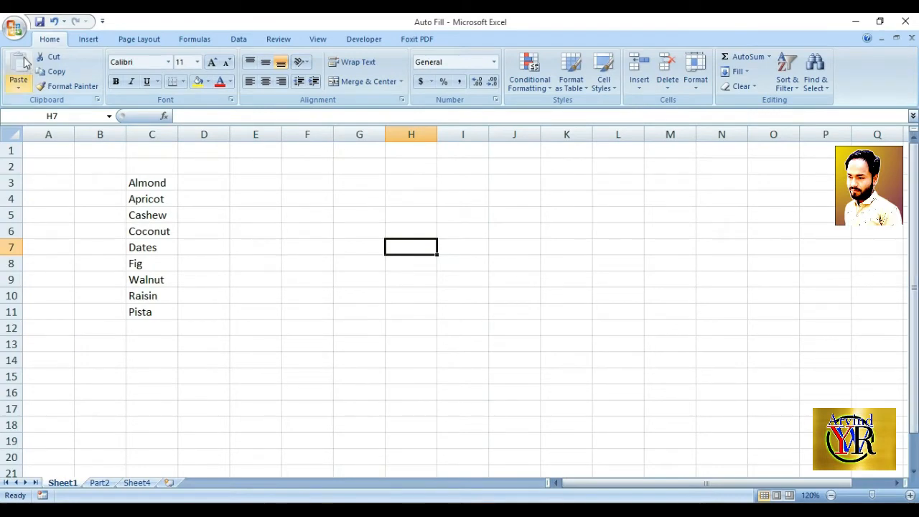
Open the custom lists editor from the Popular section of the program options
click(14, 29)
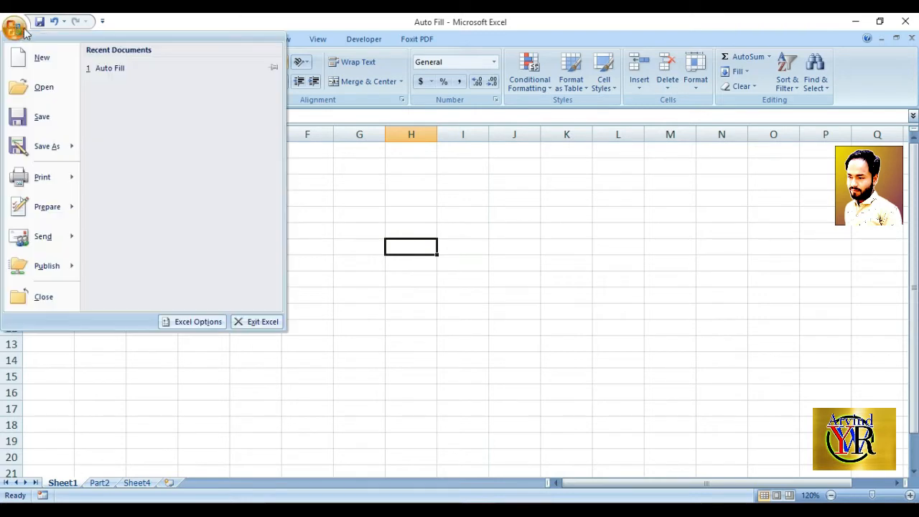
click(181, 322)
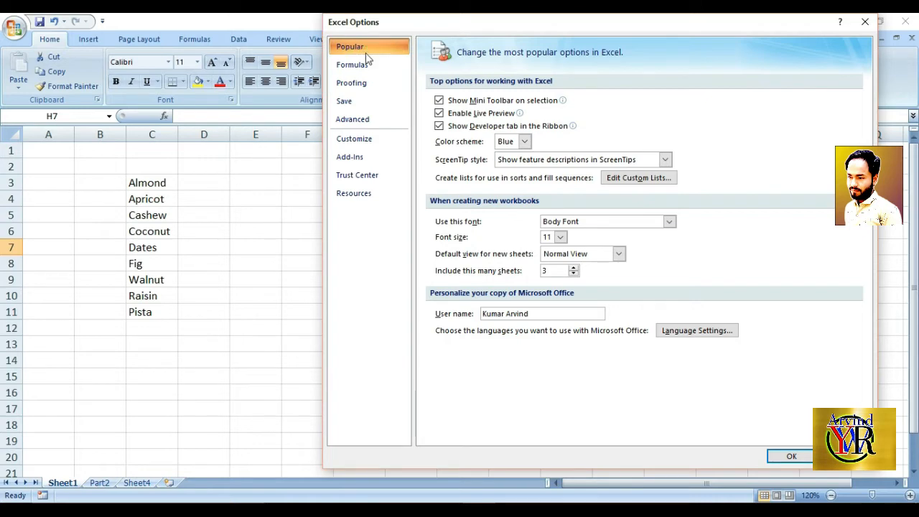
click(354, 98)
click(356, 120)
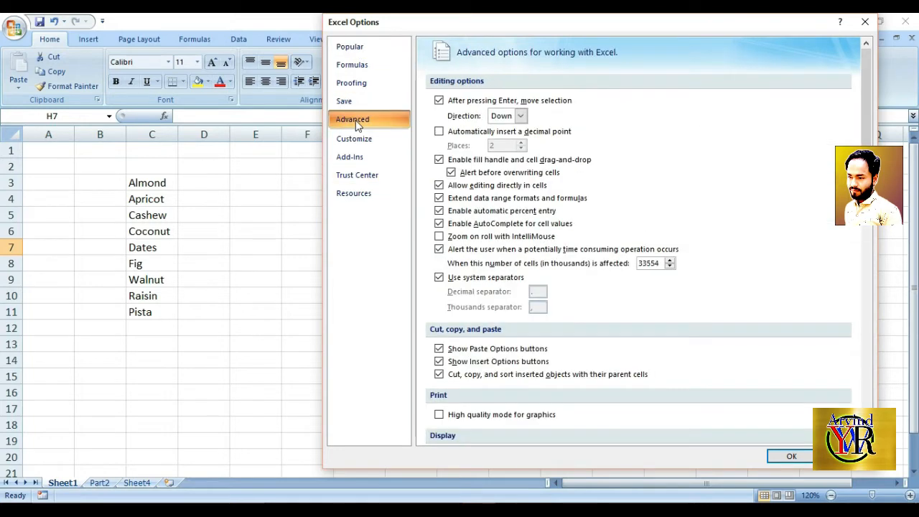
click(352, 82)
click(356, 48)
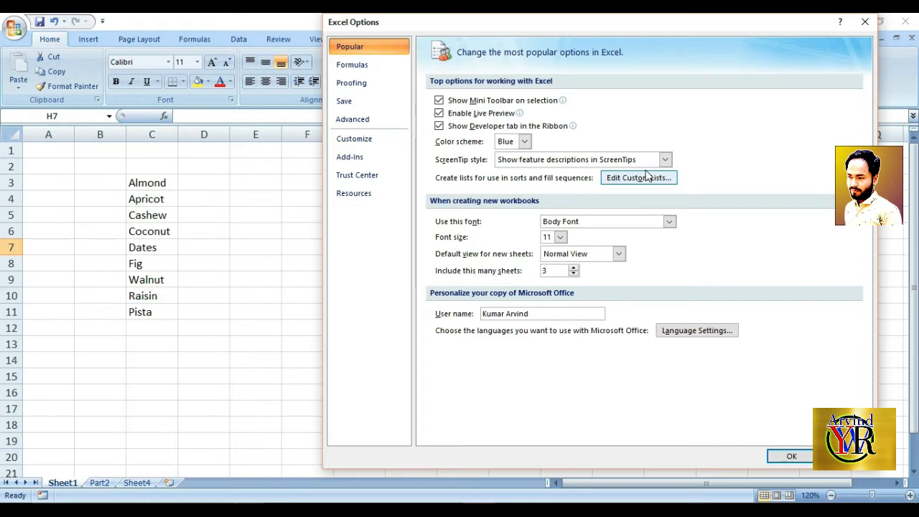
click(627, 181)
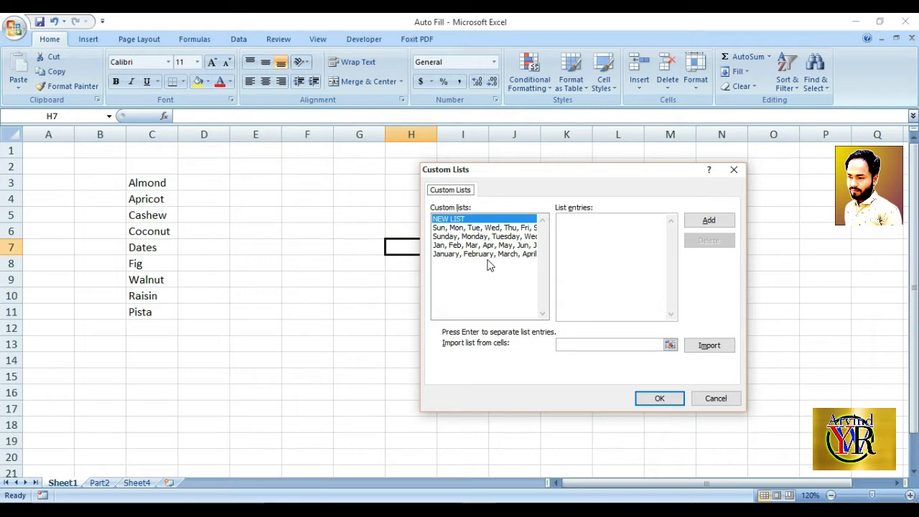
Add a new custom list with the entries A, B, C, D, E, F, G and H, and accept the options
click(569, 220)
text(A)
key(Return)
text(B)
key(Return)
text(C)
key(Return)
text(D )
text(E)
key(Return)
text(F)
key(Return)
text(G)
key(Return)
text(H)
key(Return)
click(711, 223)
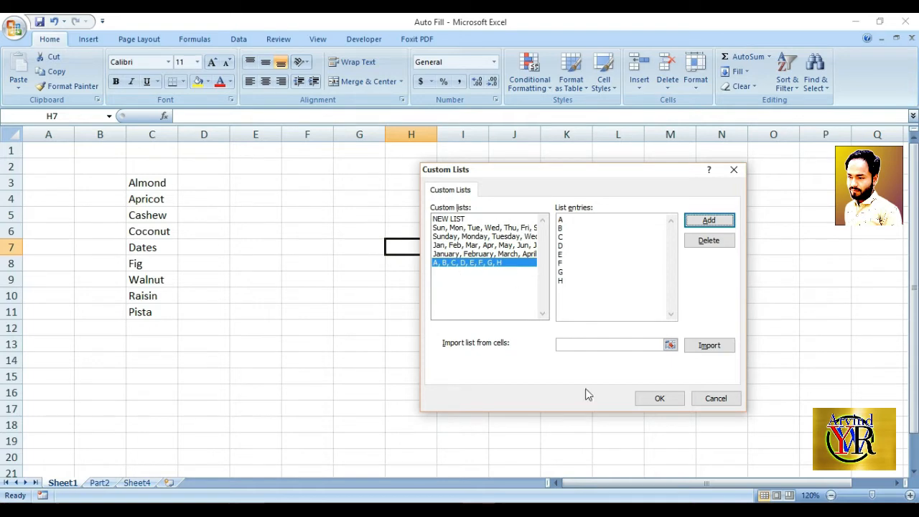
click(658, 398)
click(788, 460)
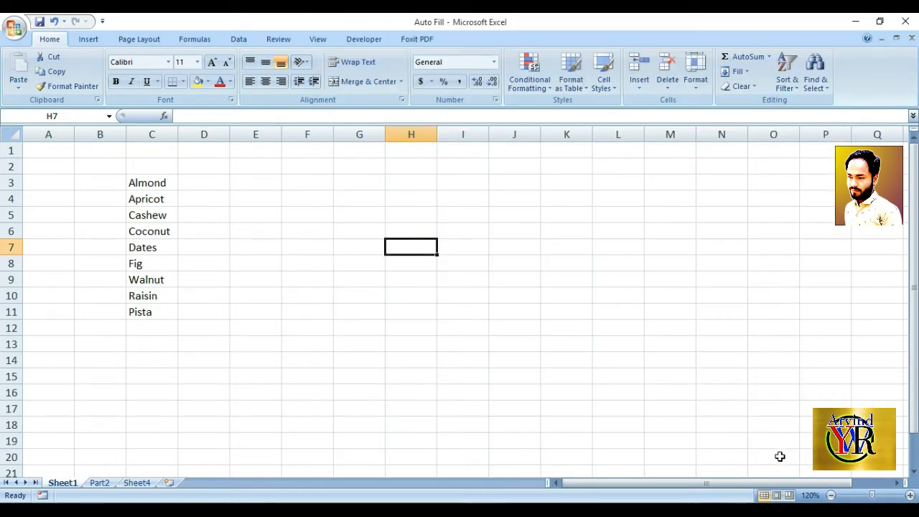
Enter A in cell I4 and auto fill the series down through I12
click(458, 204)
text(A)
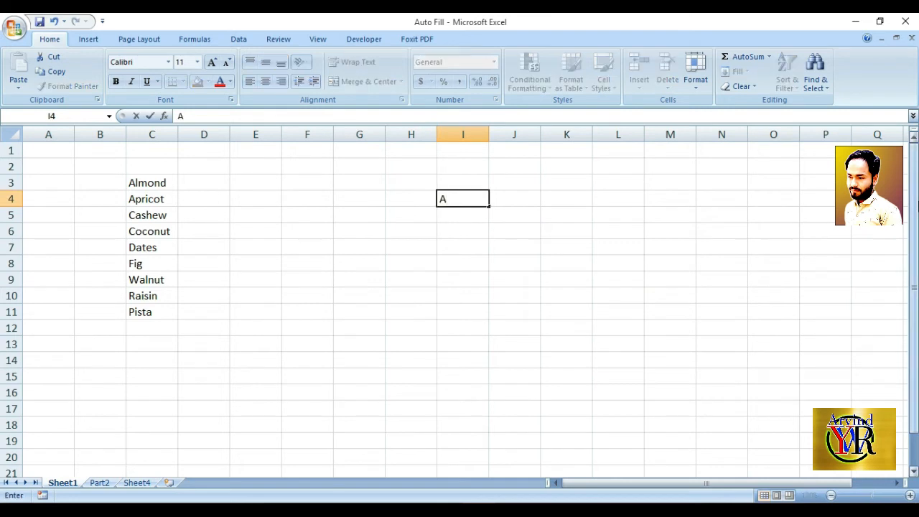
key(Return)
click(477, 203)
drag(489, 207, 495, 335)
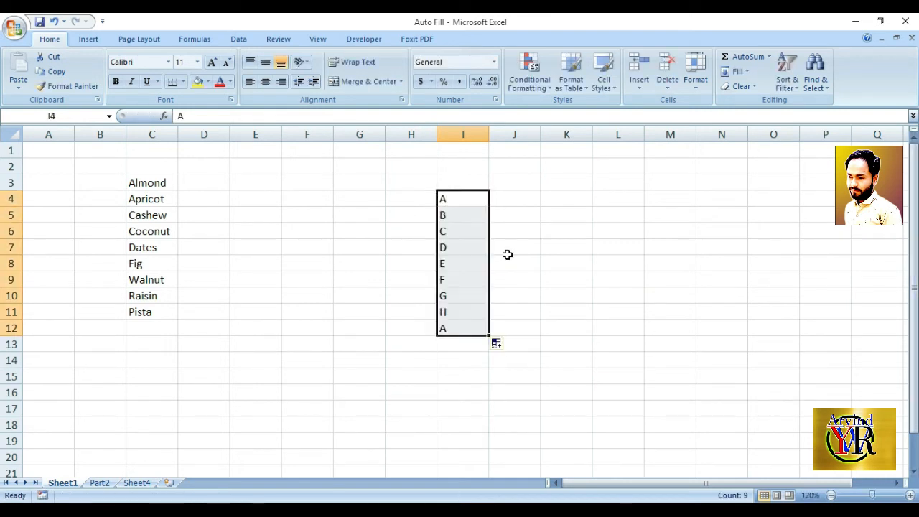
Enter lowercase a in cell J4 and auto fill the series down through J13
key(Right)
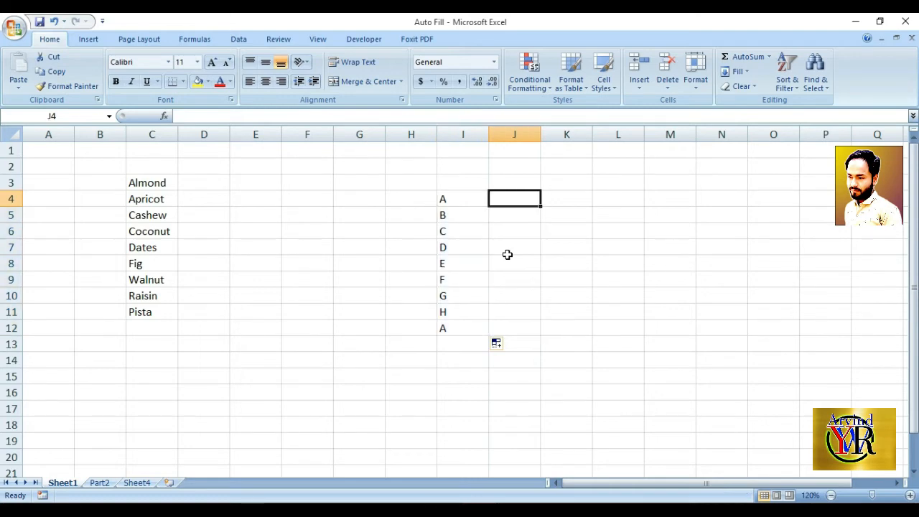
text(a)
drag(541, 208, 547, 347)
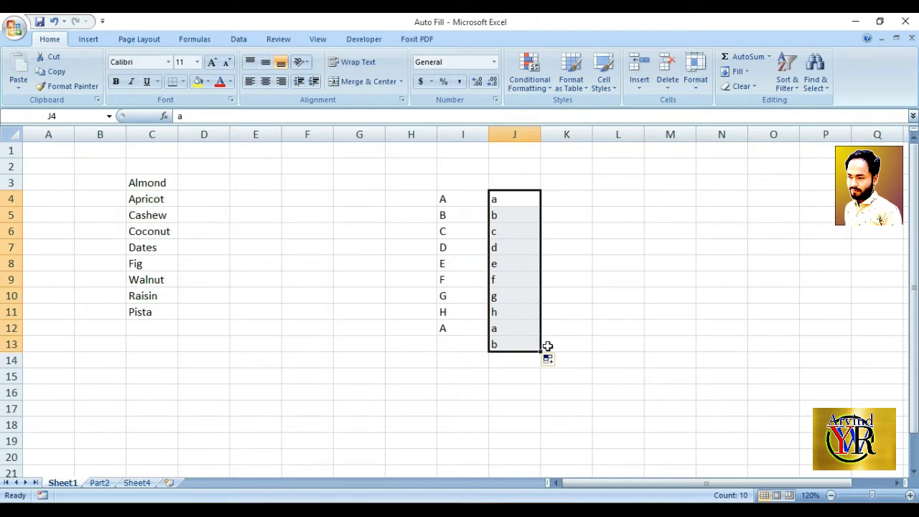
click(367, 196)
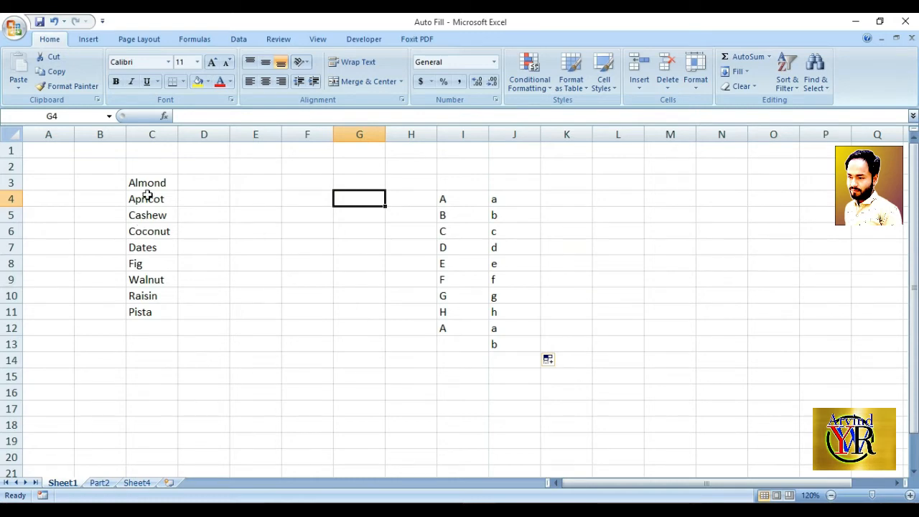
drag(145, 181, 159, 312)
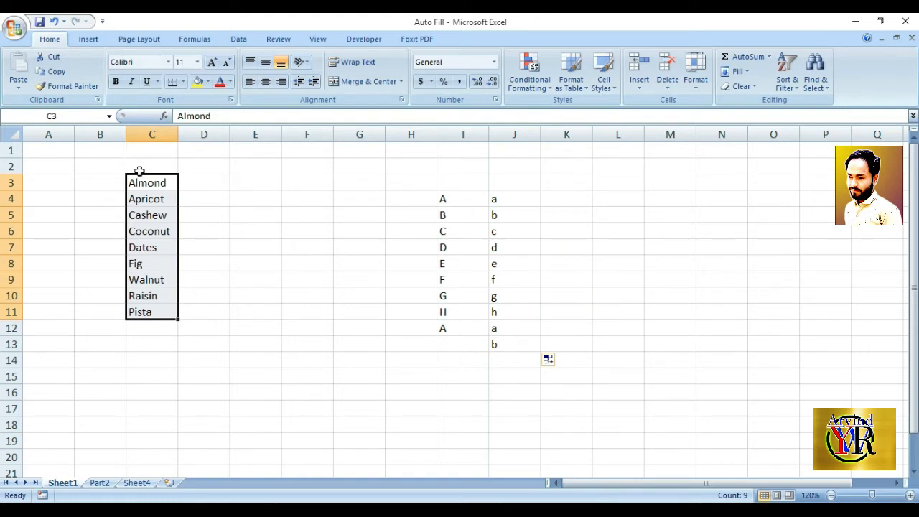
drag(152, 182, 160, 306)
click(224, 215)
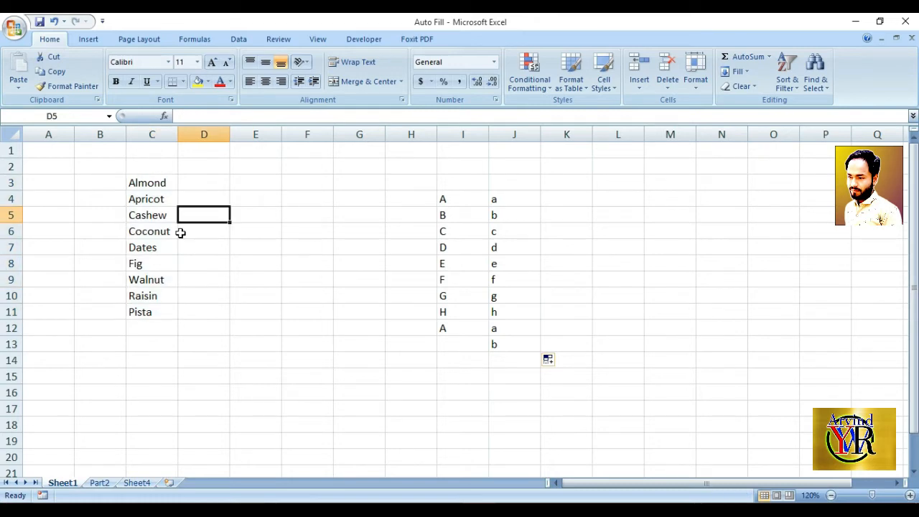
drag(144, 181, 165, 316)
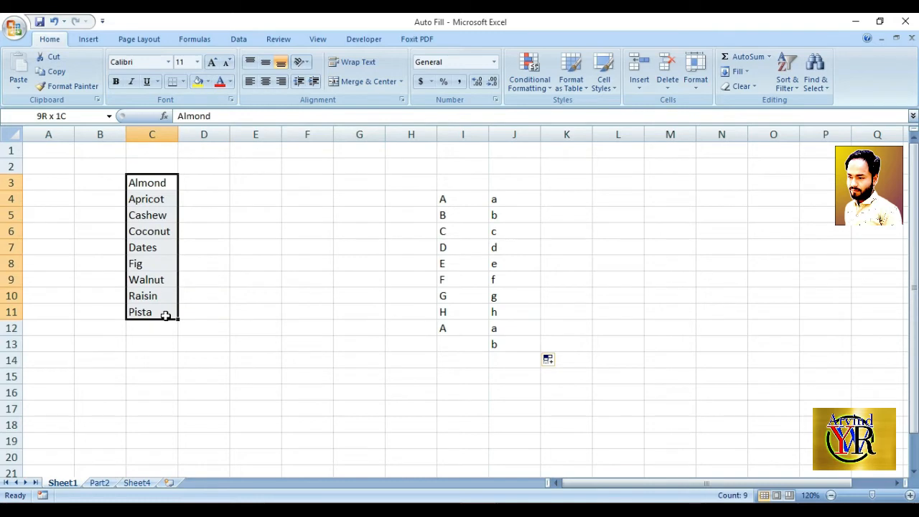
click(216, 202)
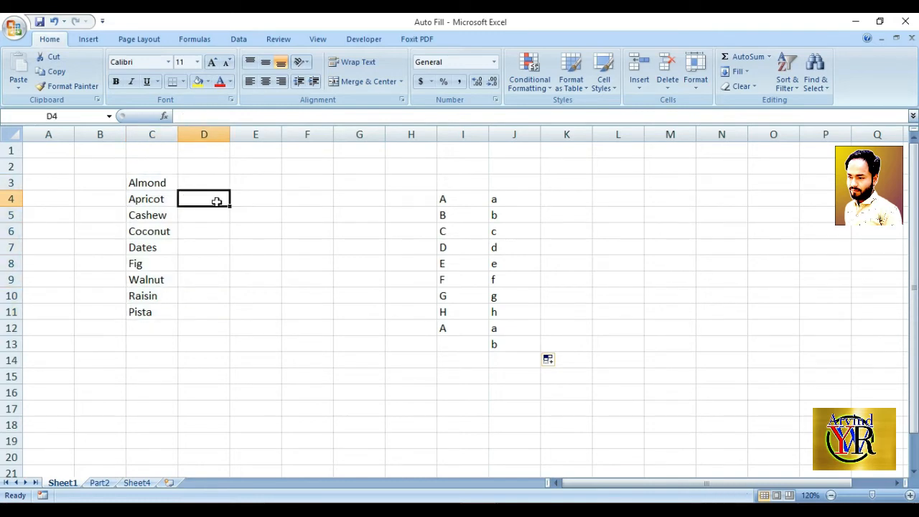
Import the names in cells C3:C11 as a new custom list and accept the options
click(16, 28)
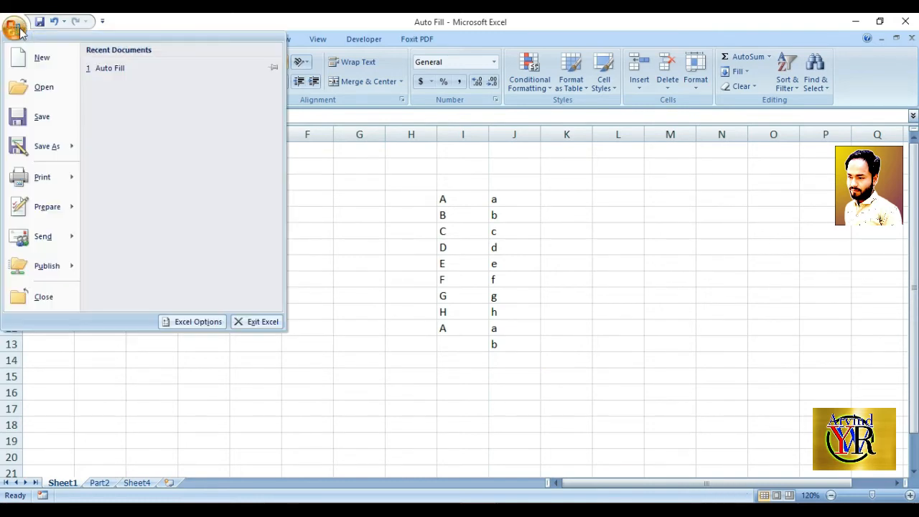
click(190, 322)
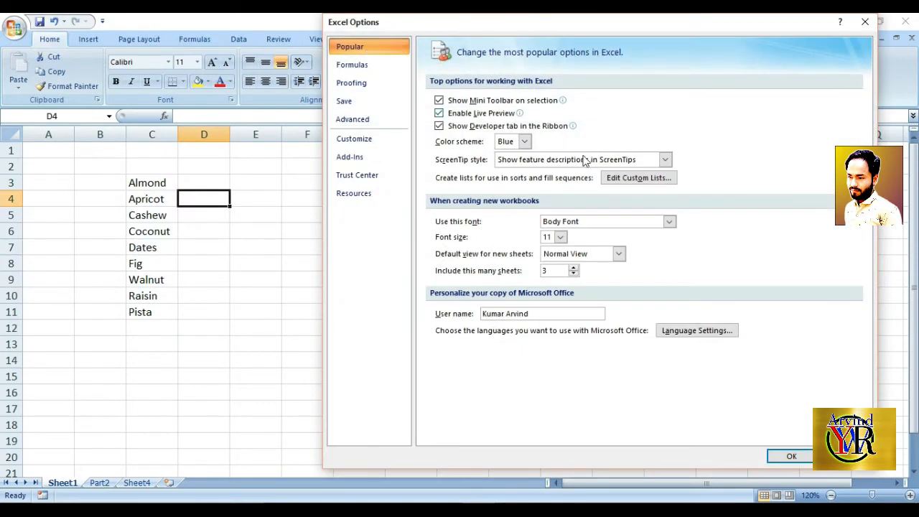
click(640, 179)
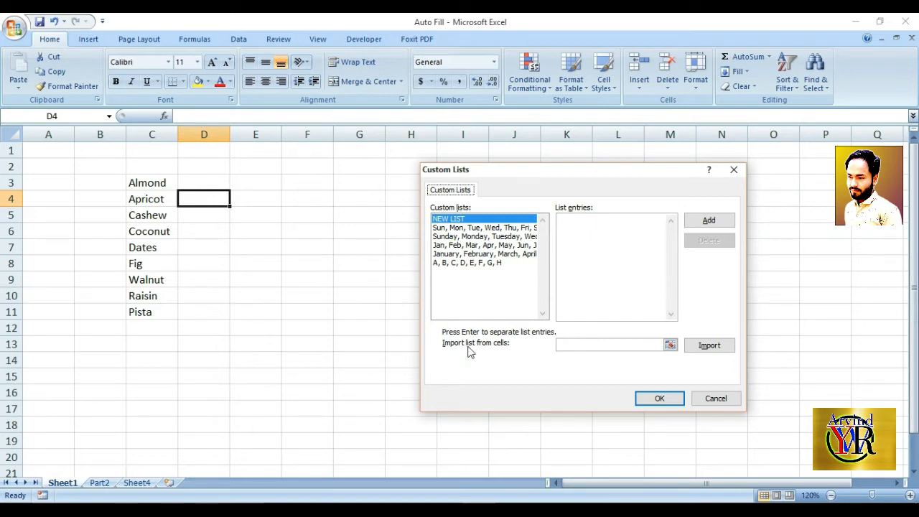
click(670, 346)
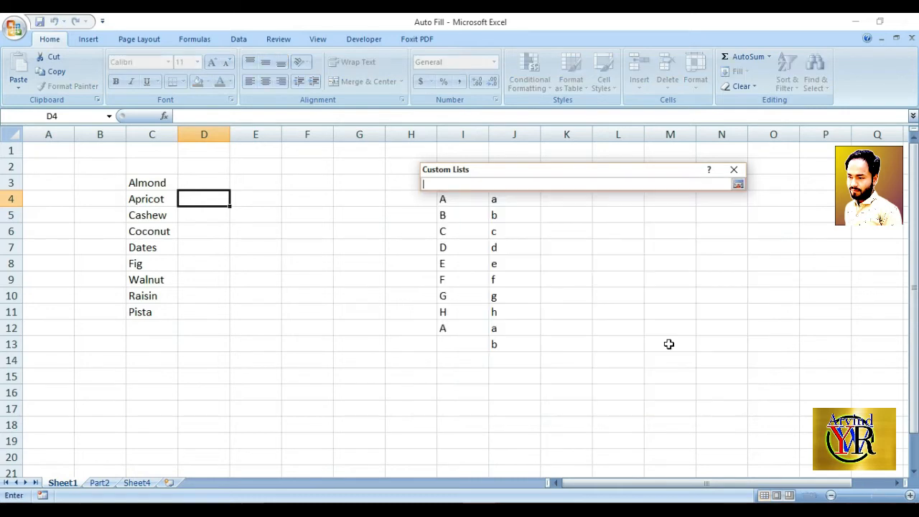
click(152, 185)
drag(153, 184, 155, 313)
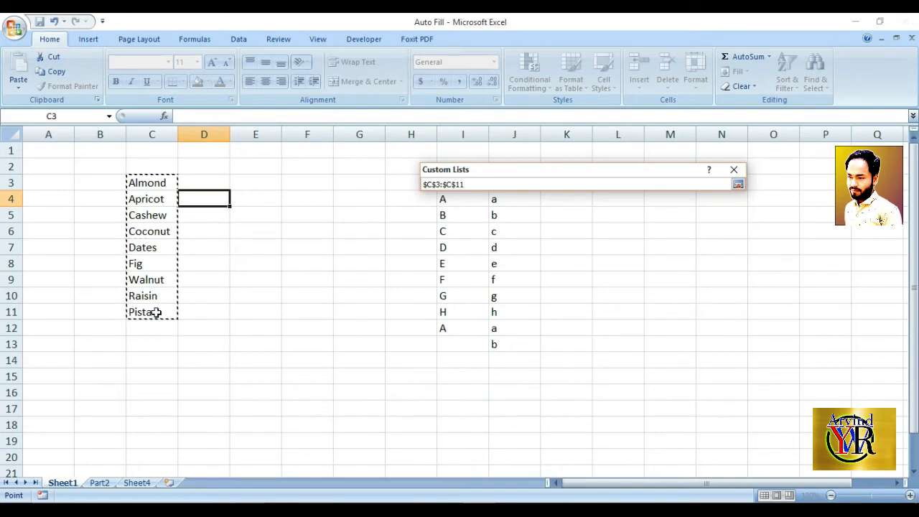
click(738, 187)
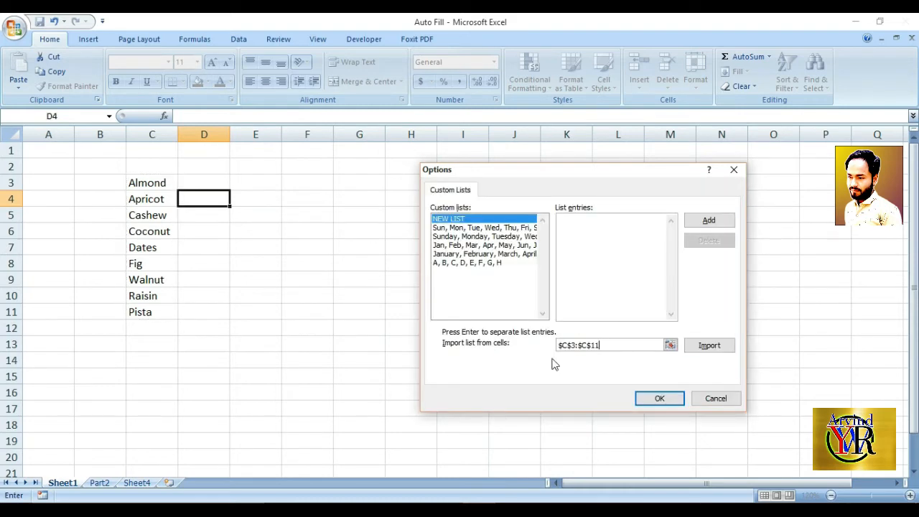
click(704, 350)
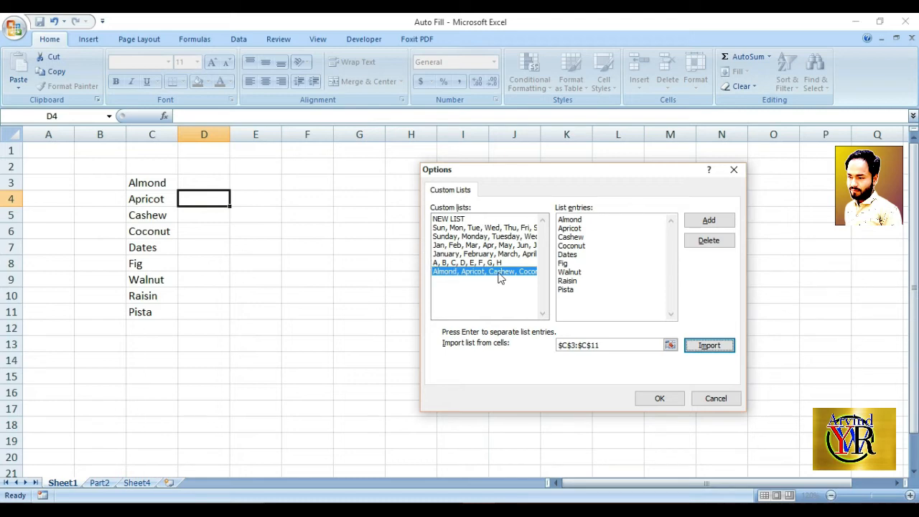
click(673, 401)
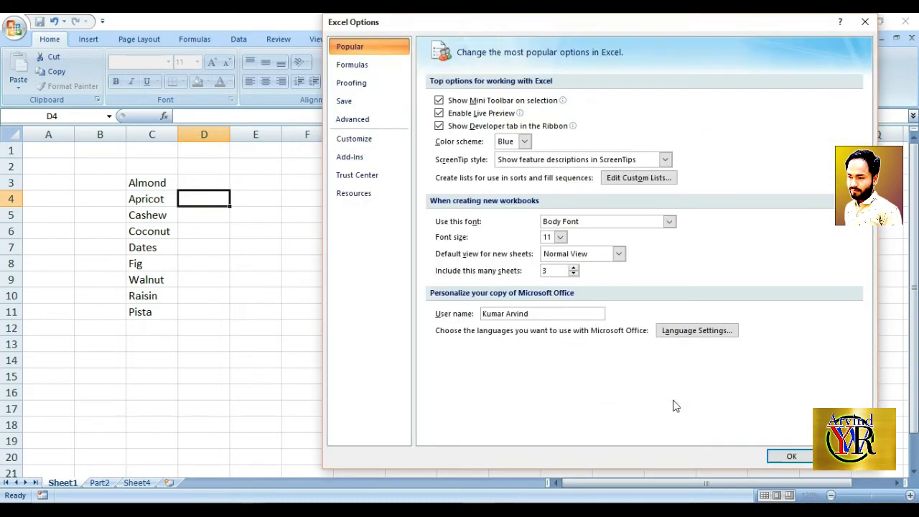
click(790, 456)
Enter almond in cell N4 and auto fill the imported list down through N13
click(288, 284)
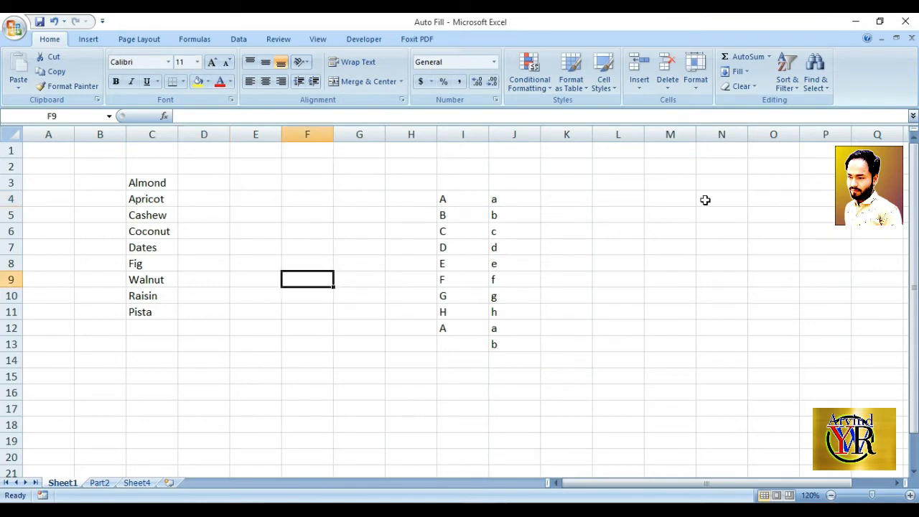
click(707, 186)
click(715, 277)
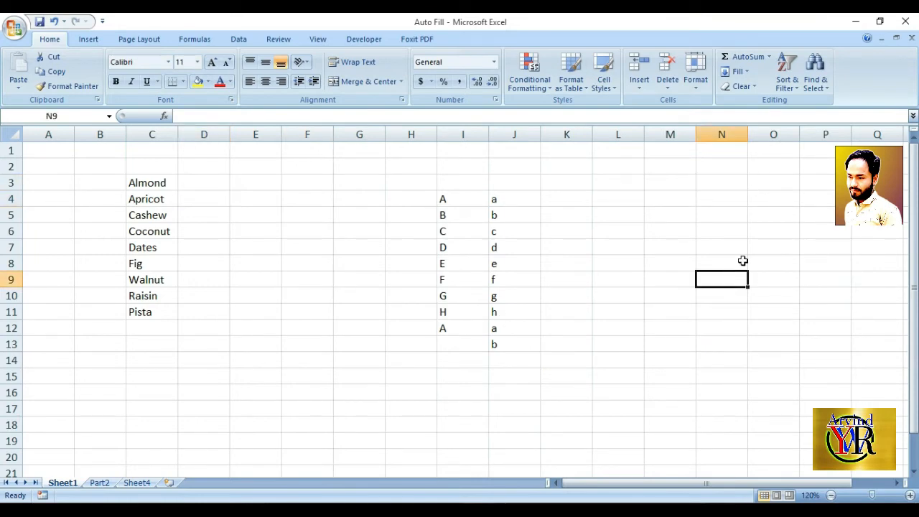
click(701, 199)
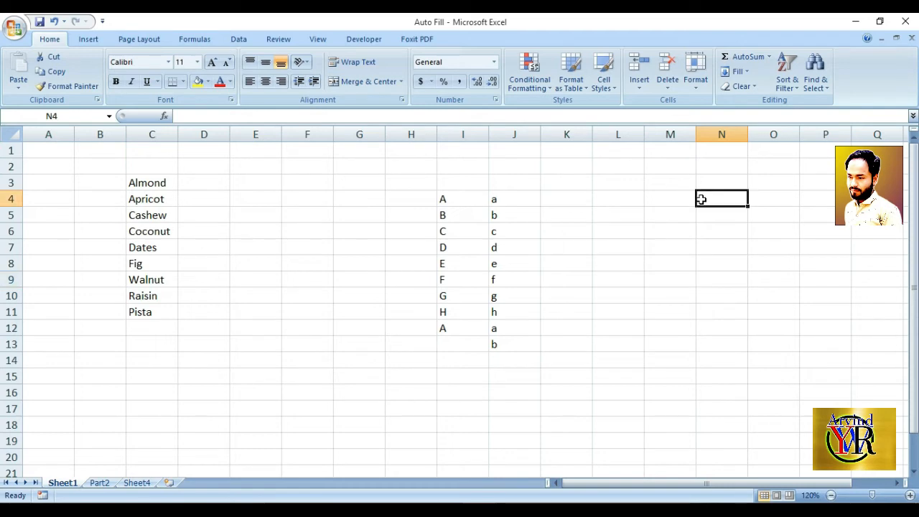
text(almond)
key(Return)
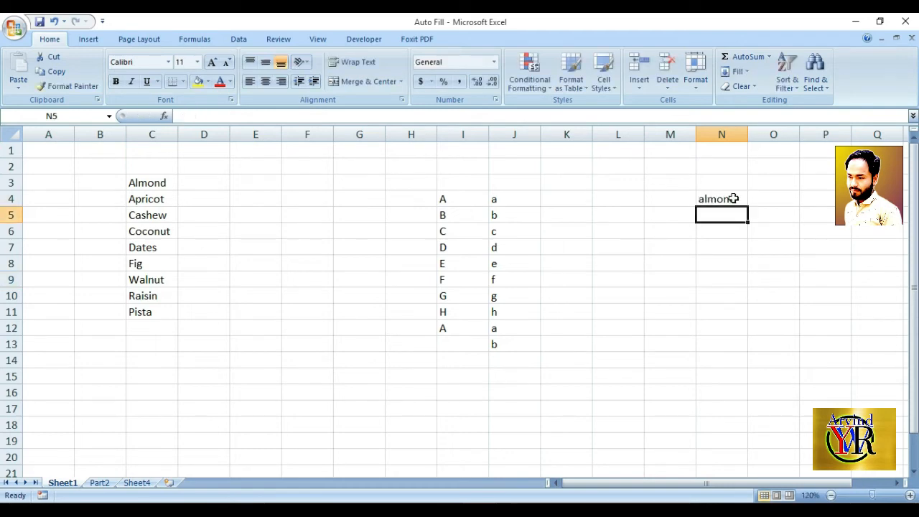
click(736, 198)
drag(748, 206, 783, 346)
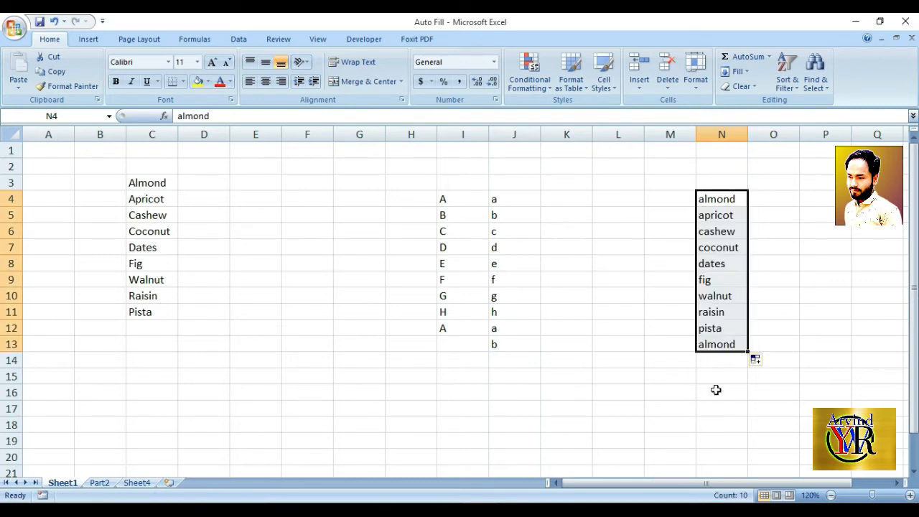
click(716, 391)
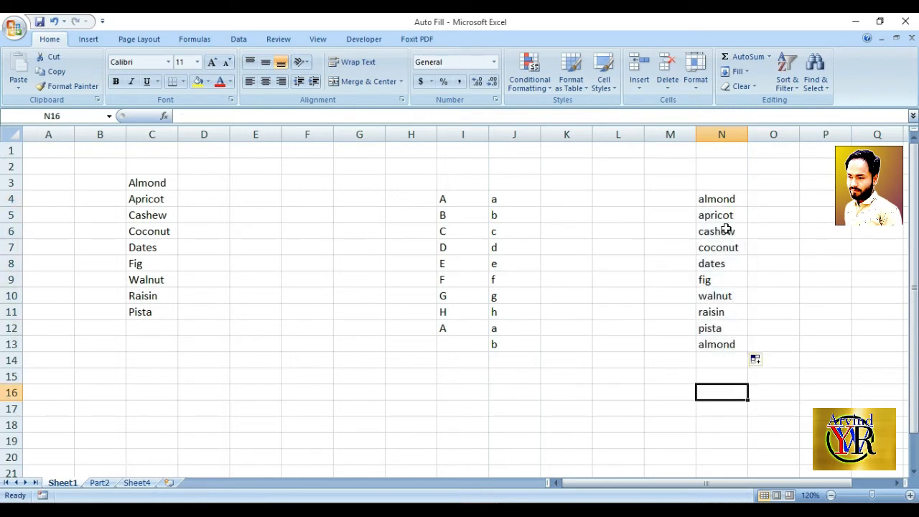
Enter FIG in cell F13 and auto fill the list down through F21
click(155, 266)
click(320, 341)
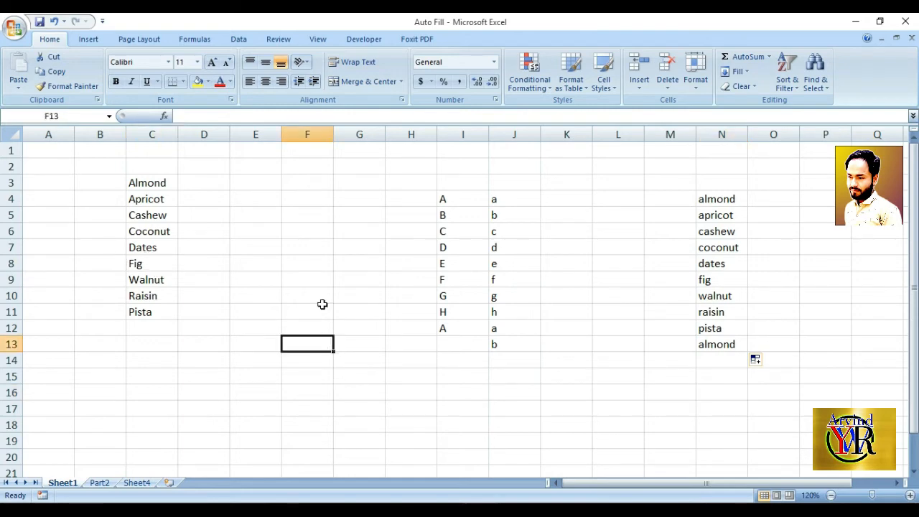
text(FIG)
key(Return)
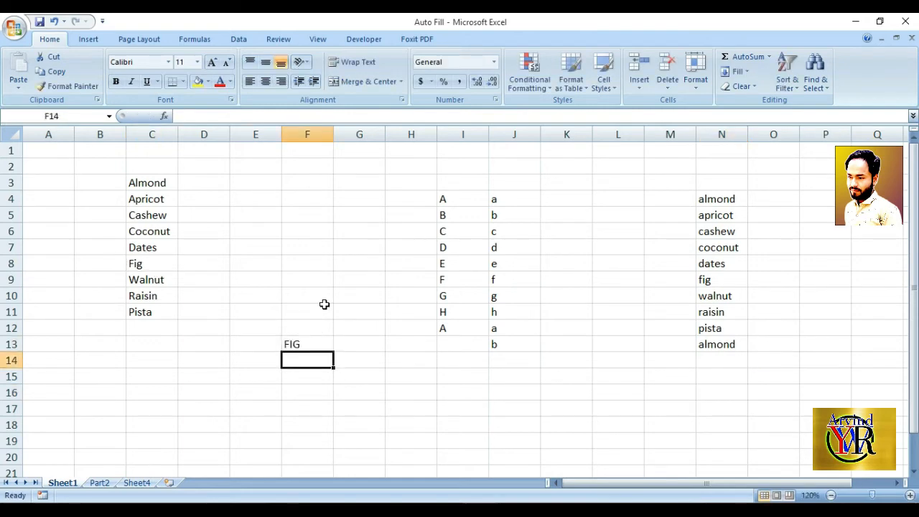
scroll(325, 304, down, 1)
click(316, 295)
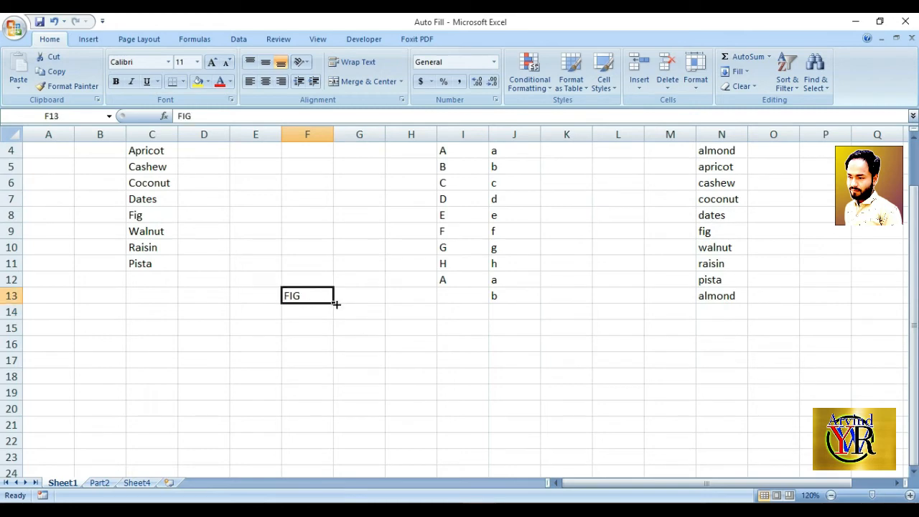
drag(336, 305, 334, 425)
scroll(380, 344, down, 1)
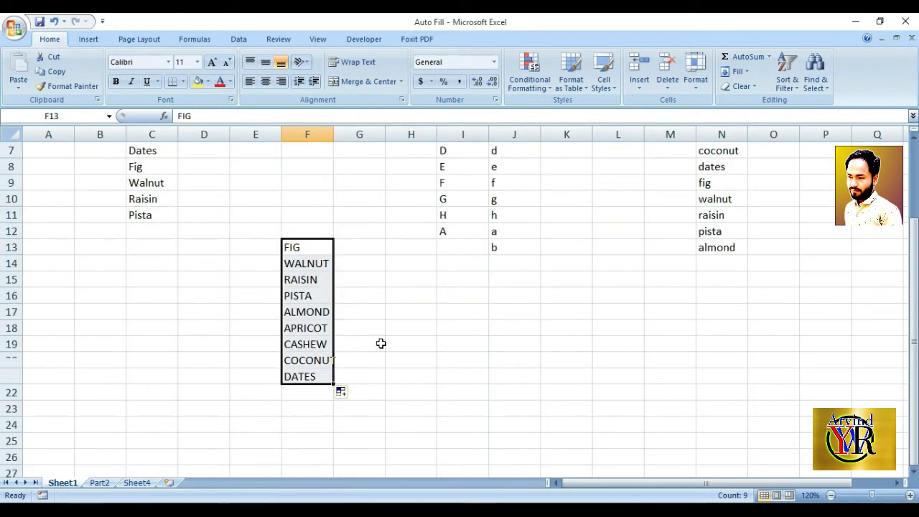
scroll(381, 344, up, 1)
click(407, 326)
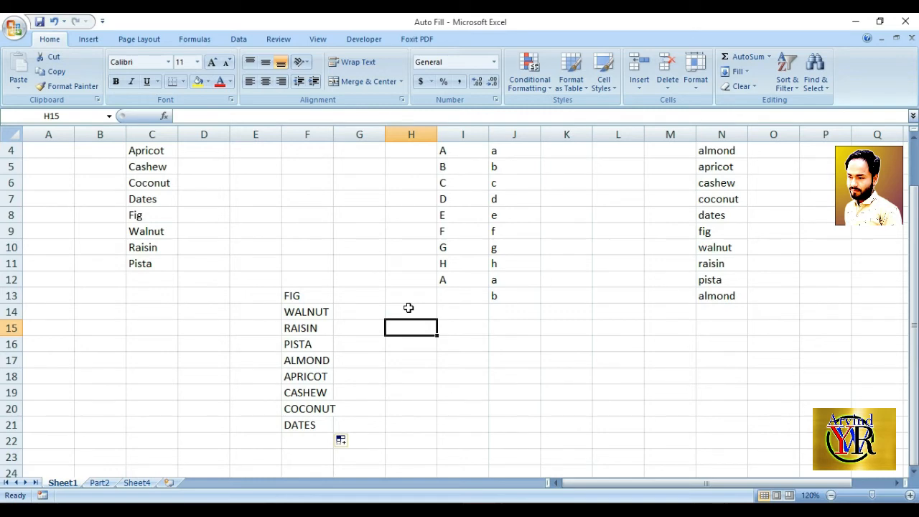
scroll(408, 307, down, 1)
click(430, 394)
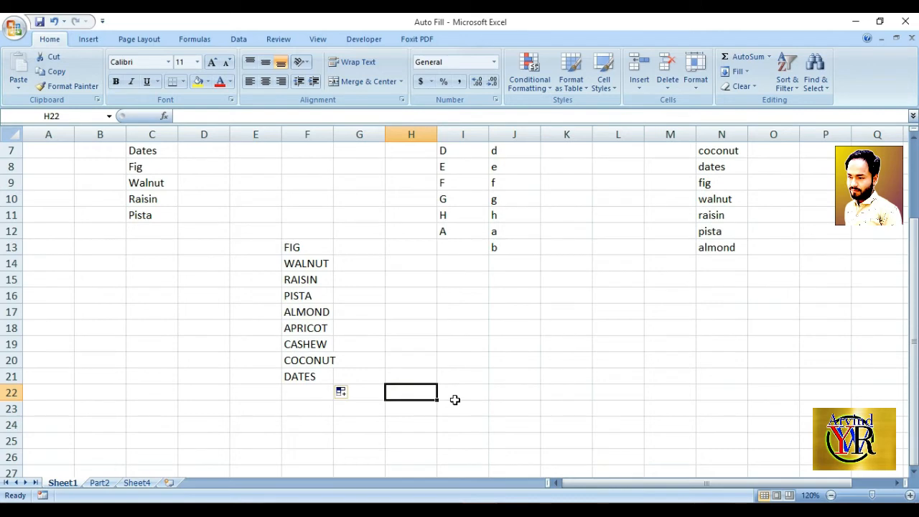
Switch to the Part2 sheet and examine the entries in the Weekly Date and Amount columns
click(105, 484)
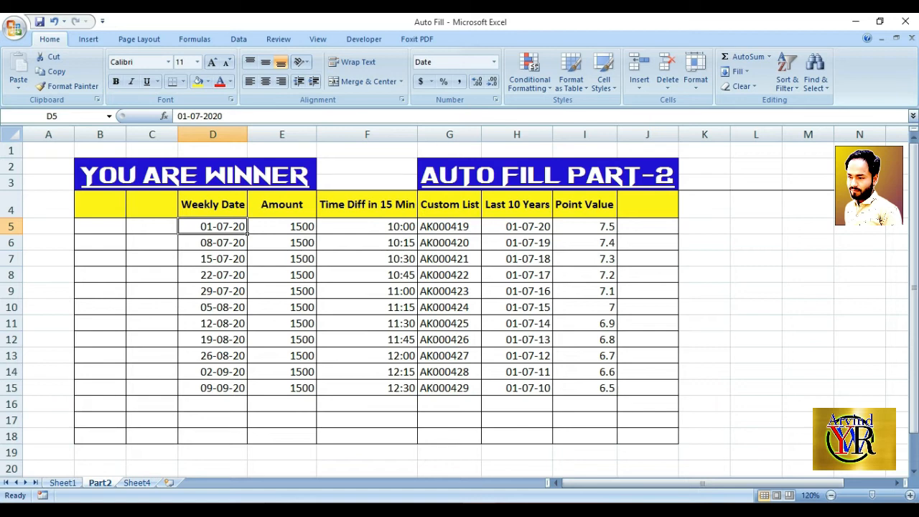
click(265, 296)
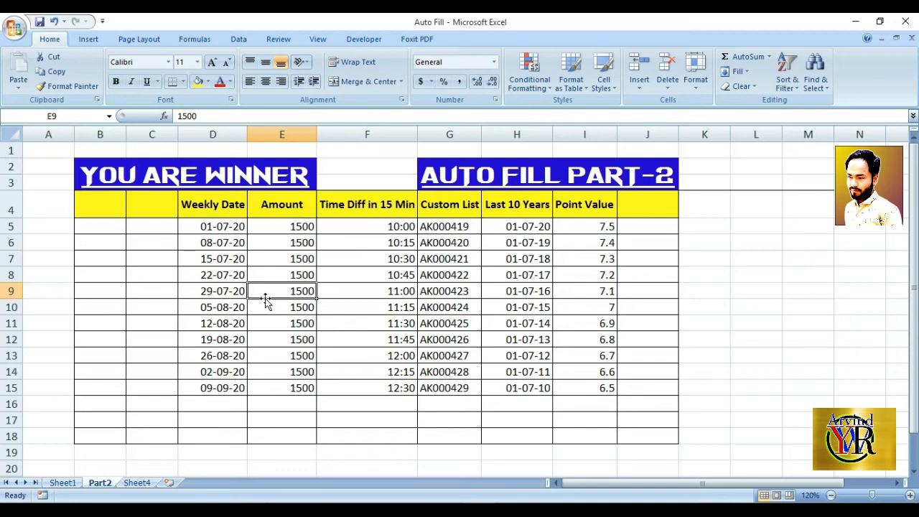
click(227, 227)
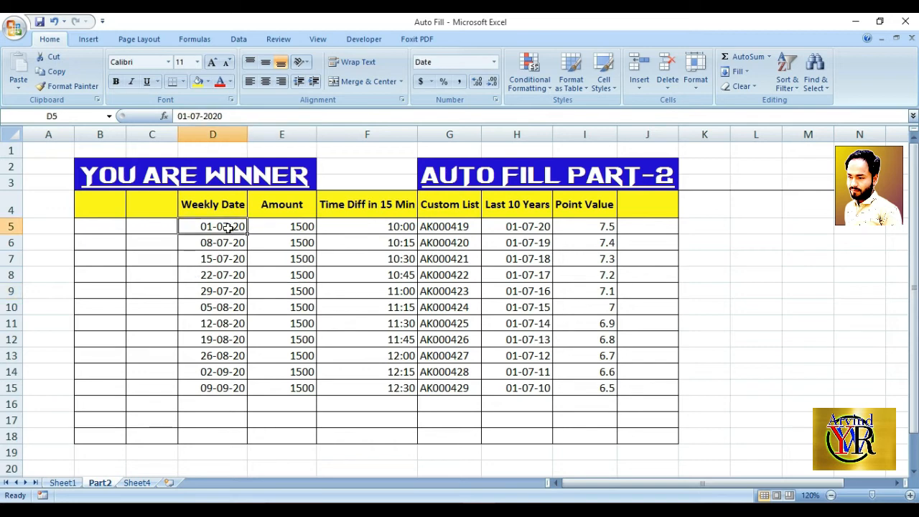
click(277, 230)
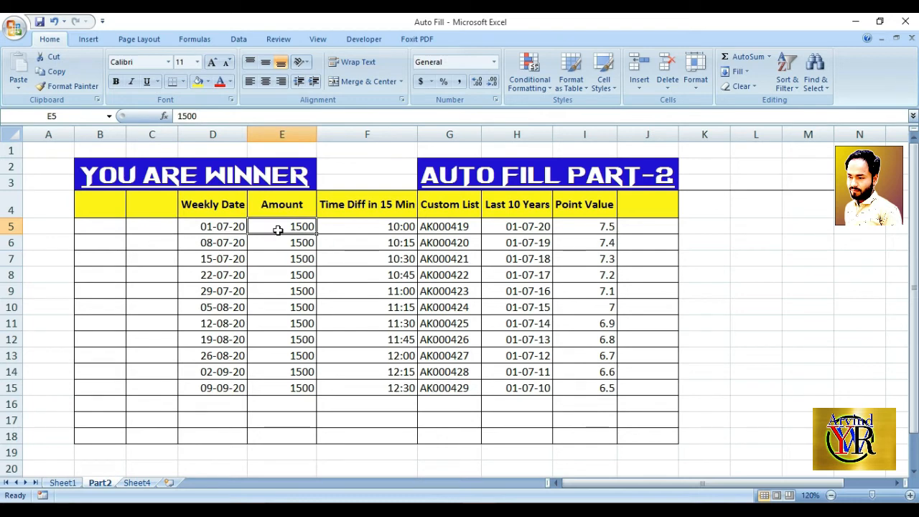
click(221, 244)
click(224, 259)
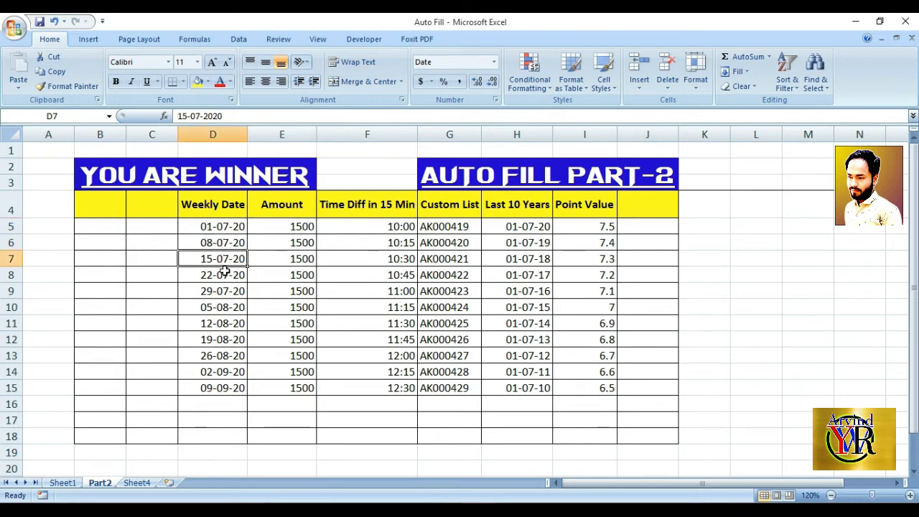
click(215, 278)
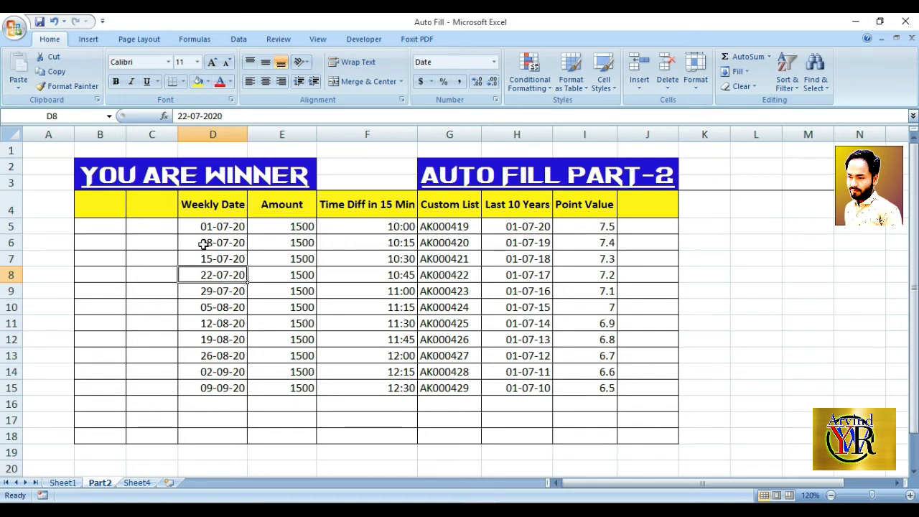
Clear the weekly dates in cells D5:D15 and enter 01-07-2020 in cell D5
drag(209, 230, 232, 390)
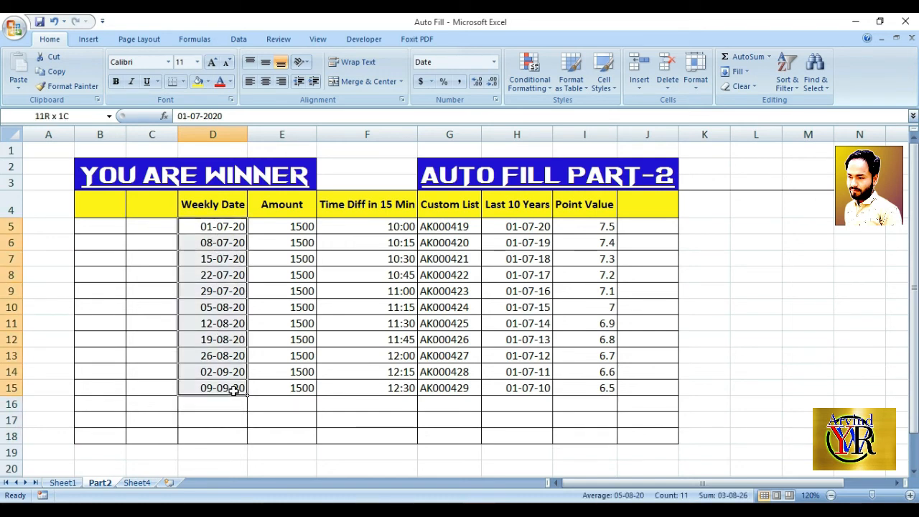
key(Delete)
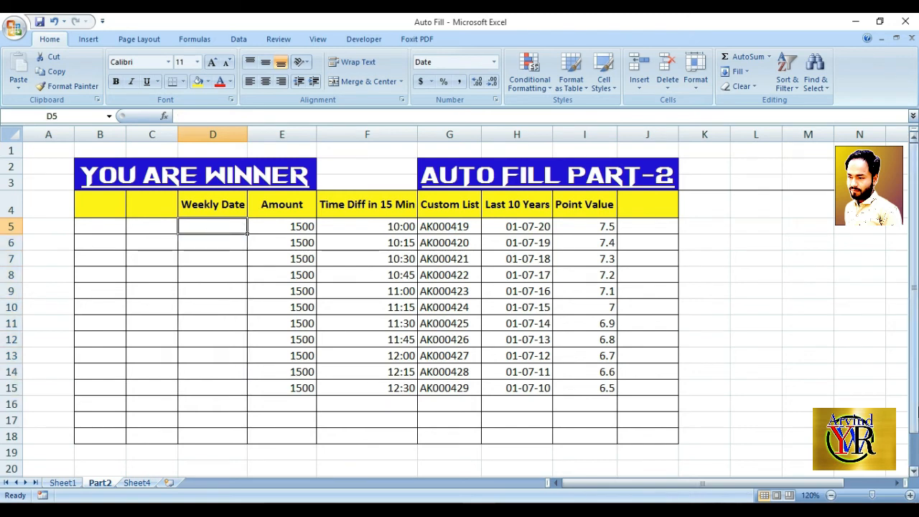
text(01-07-2020)
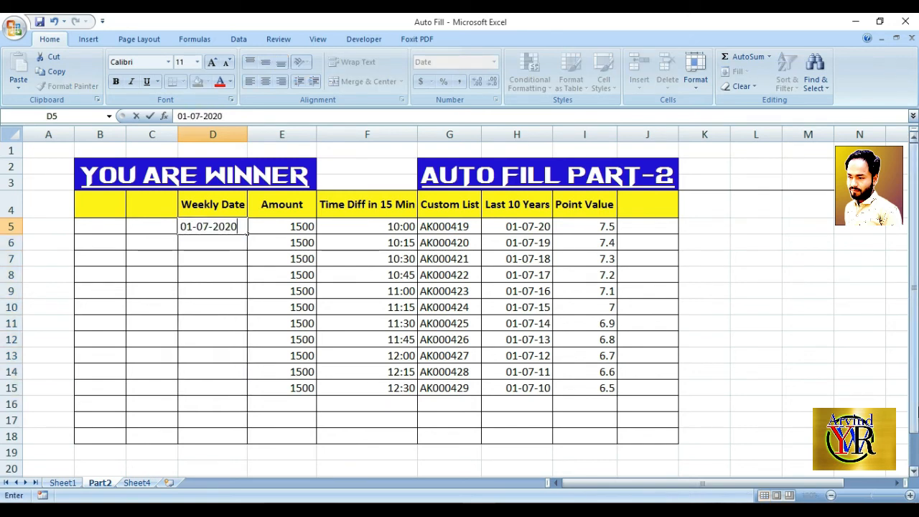
key(Return)
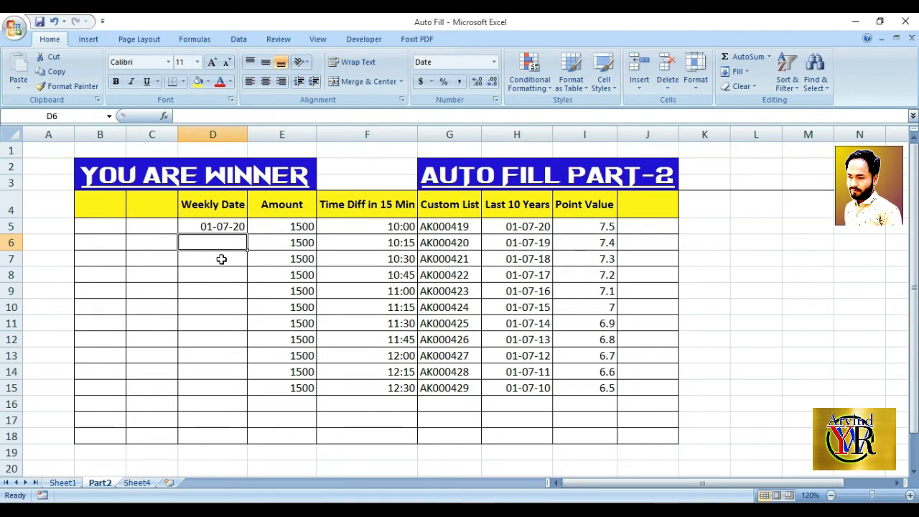
Enter 08-07-2020 in cell D6 and auto fill the weekly dates from D5:D6 down through D16
click(224, 228)
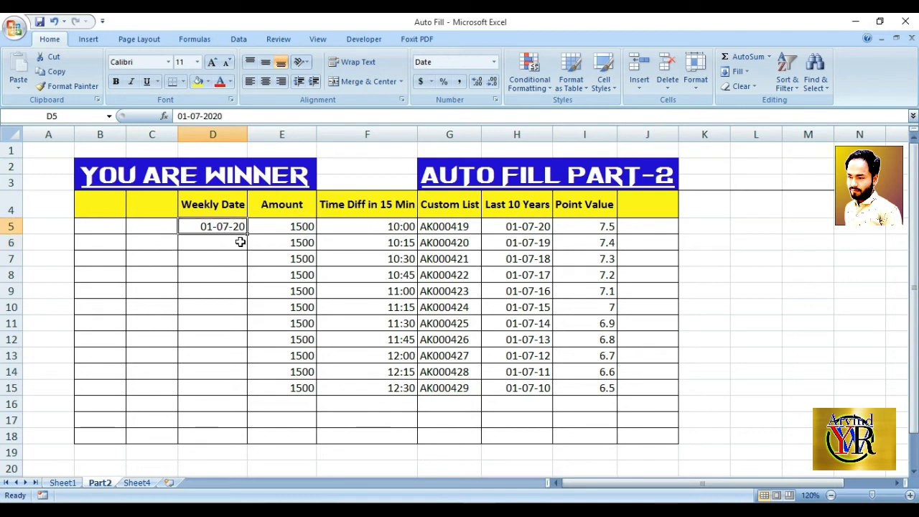
click(220, 242)
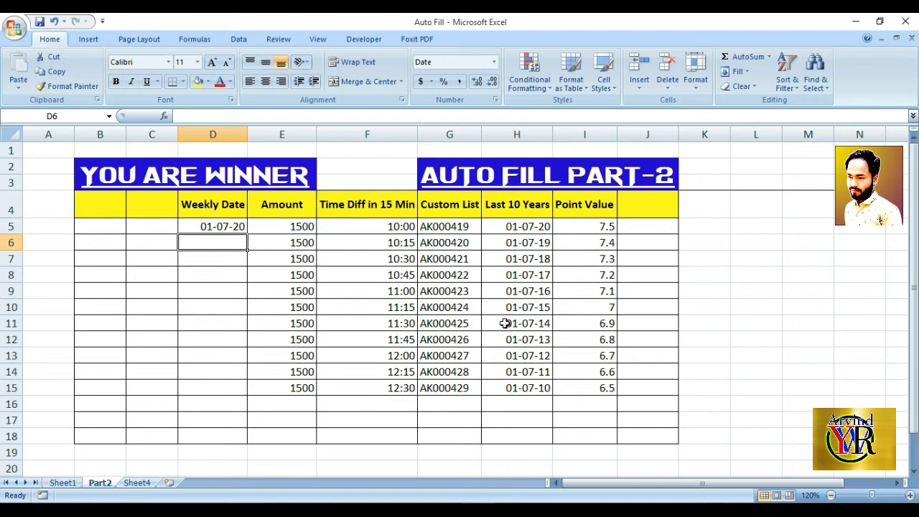
text(08-07-2020)
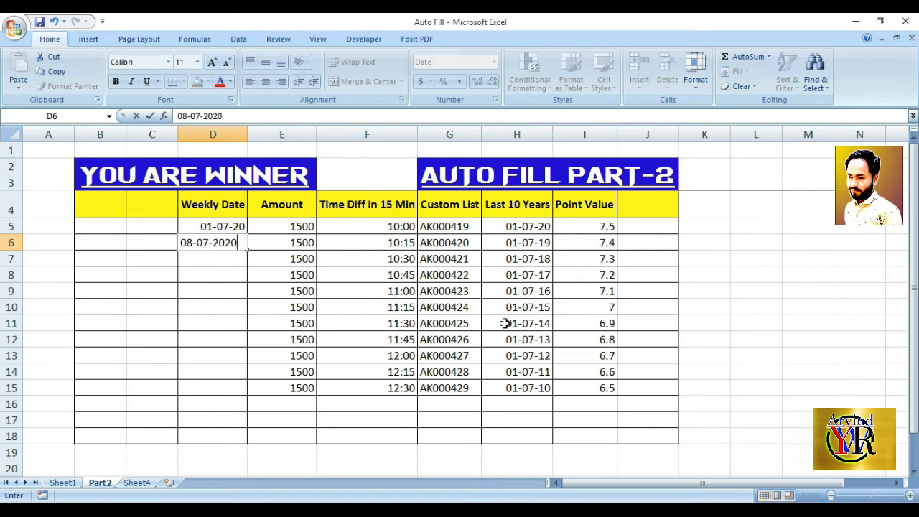
key(Return)
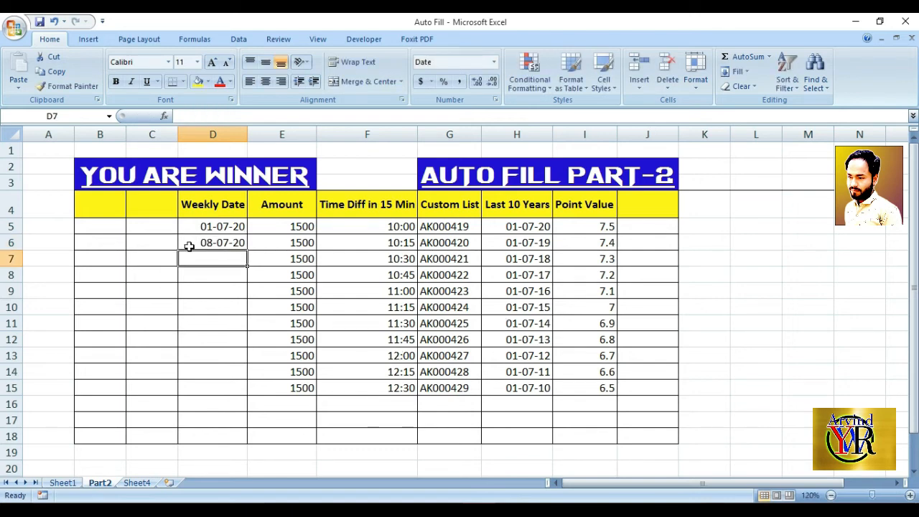
drag(207, 228, 242, 412)
click(222, 260)
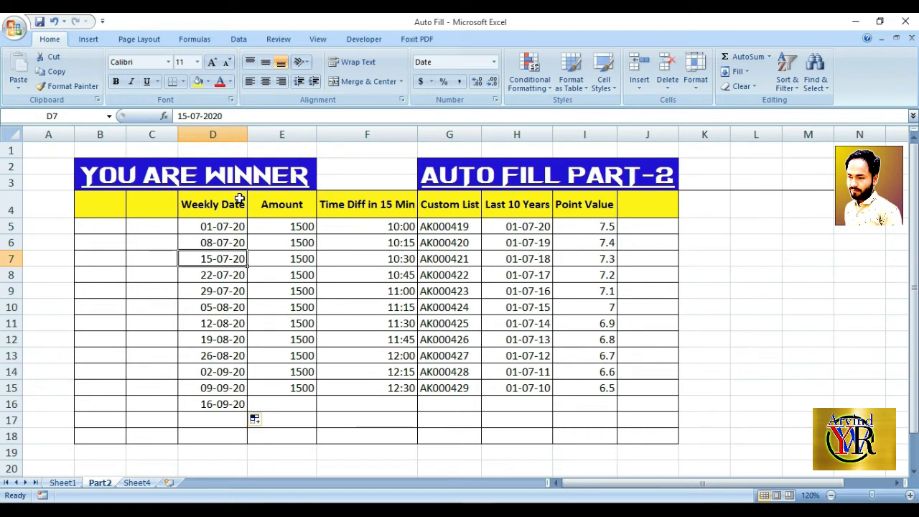
Examine the amounts beside the weekly dates and the header and first times of the Time Diff in 15 Min column
click(279, 220)
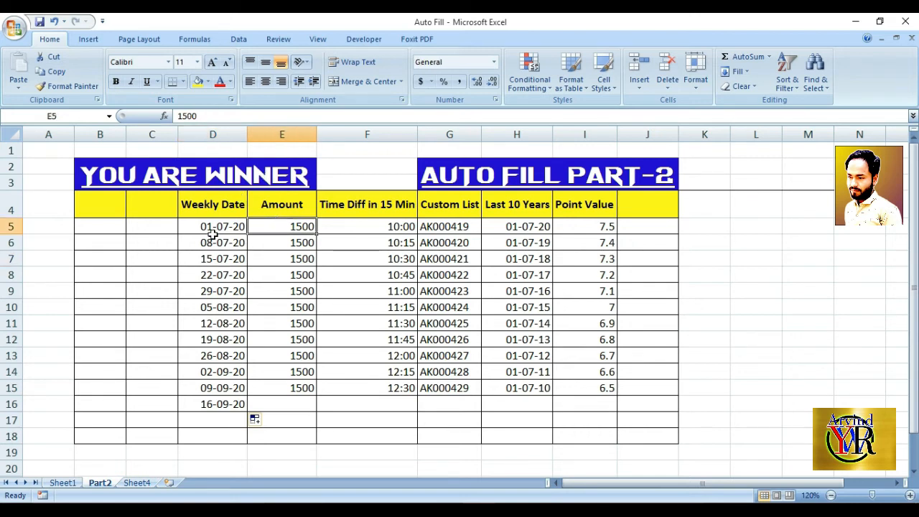
click(216, 242)
click(293, 240)
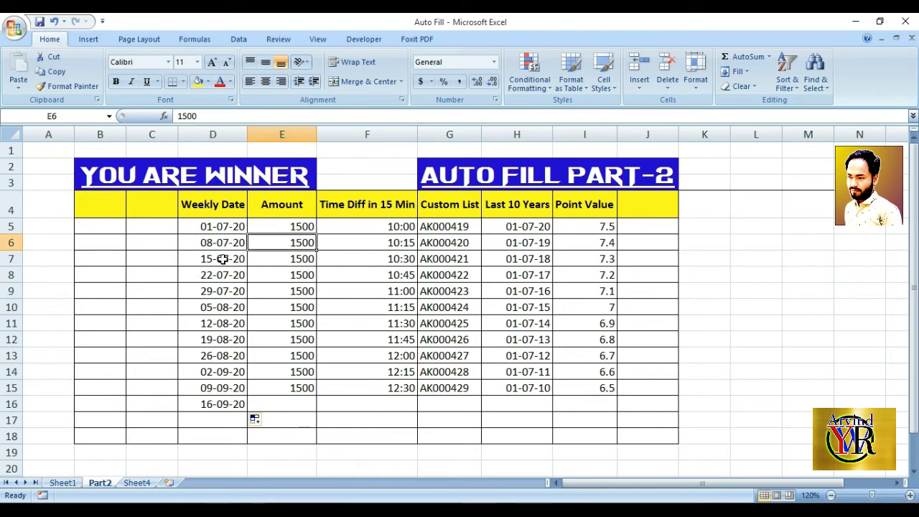
click(278, 256)
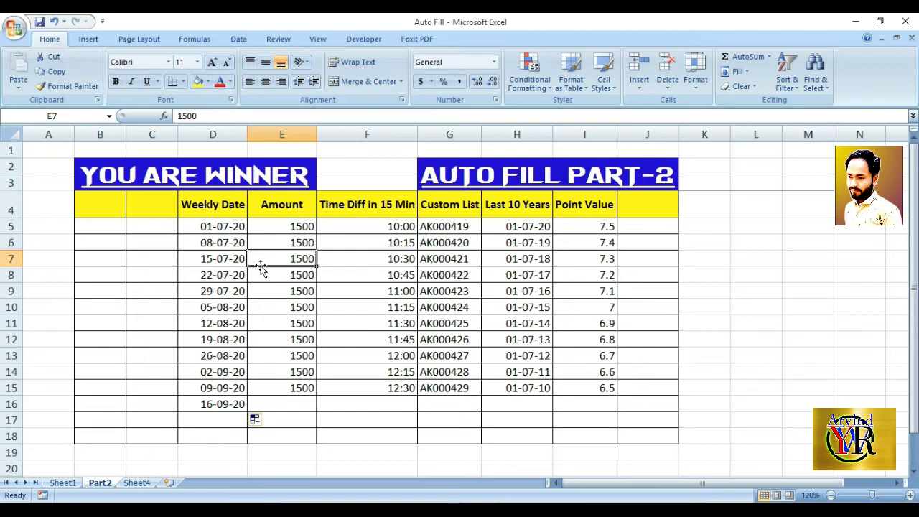
click(369, 248)
click(402, 208)
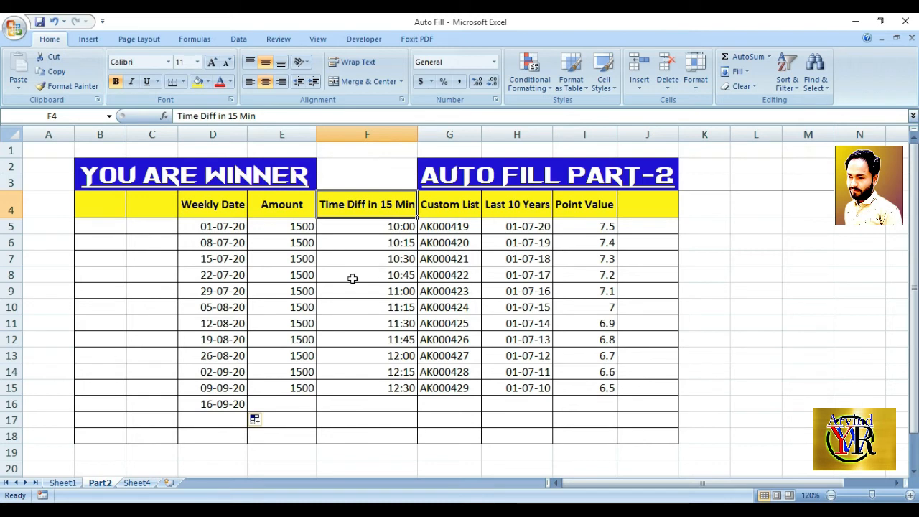
click(395, 231)
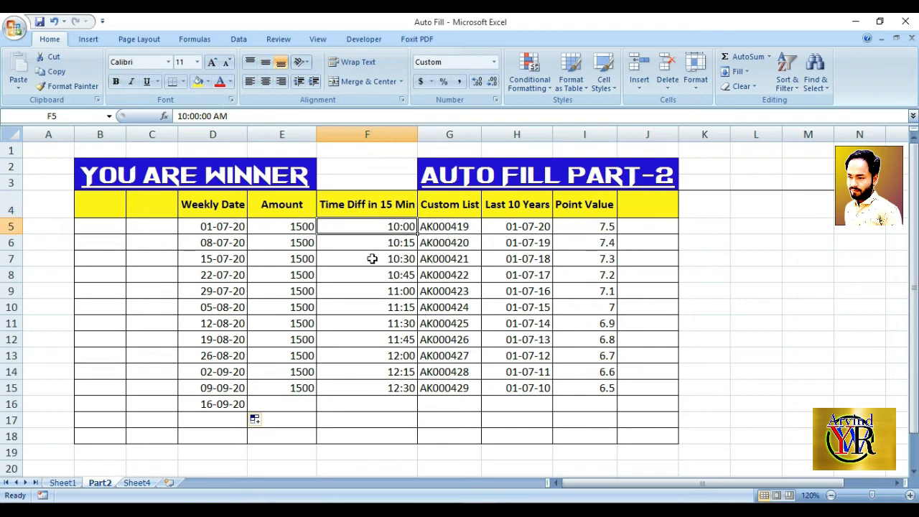
Clear the times in cells F5:F15 and enter 10:00 in cell F5
drag(387, 228, 408, 355)
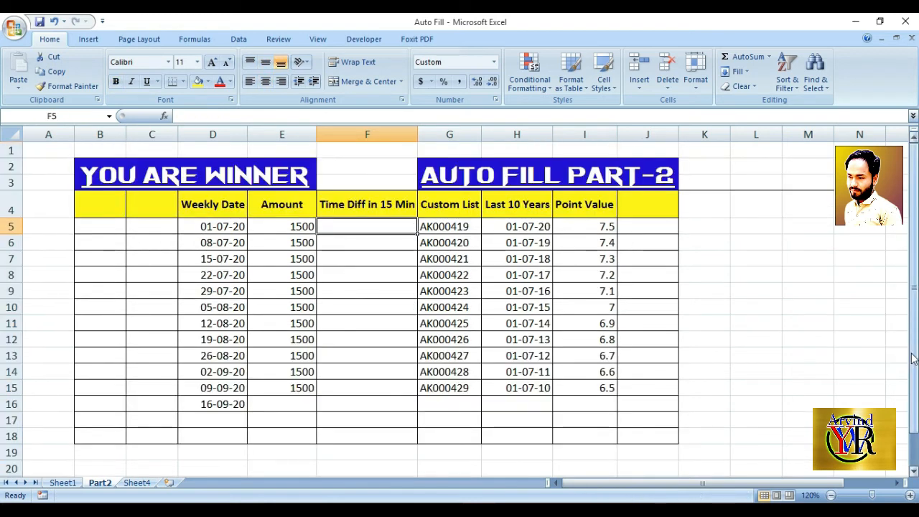
text(10)
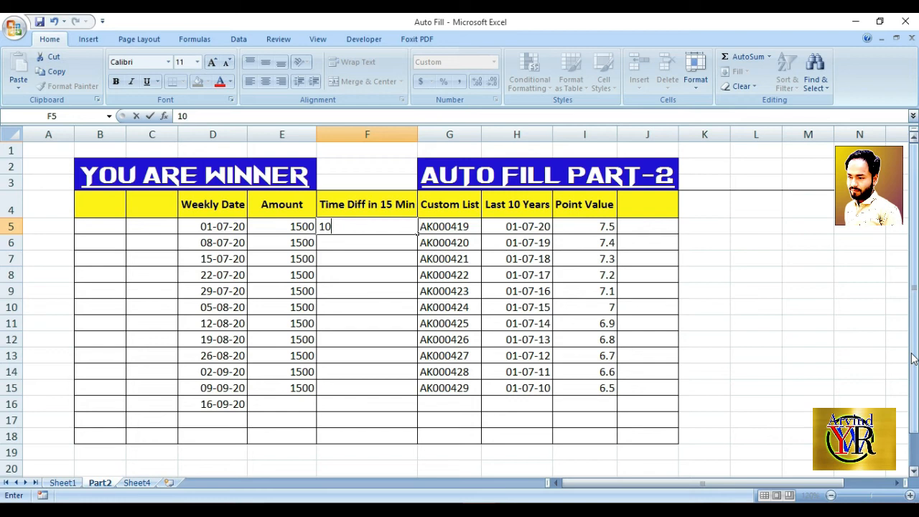
text(:00)
key(Return)
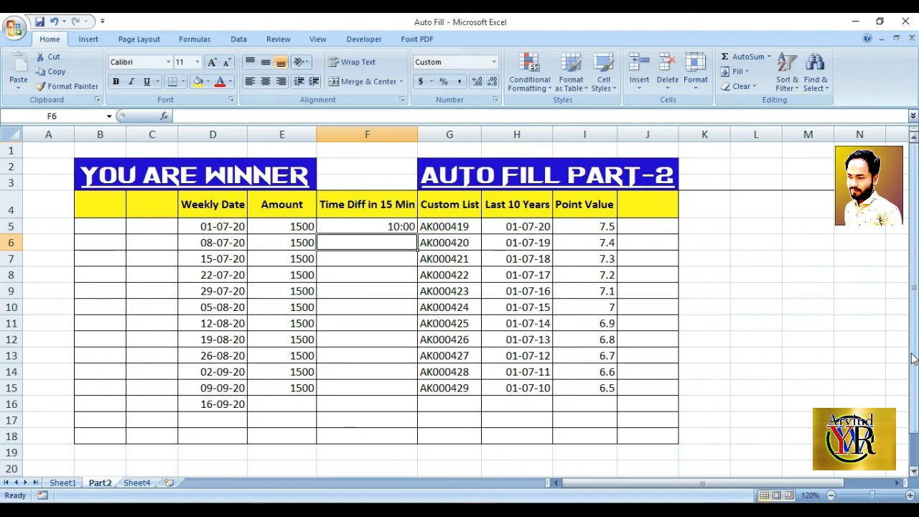
Enter 10:15 in cell F6 and auto fill the 15-minute series from F5:F6 down through F16
text(10)
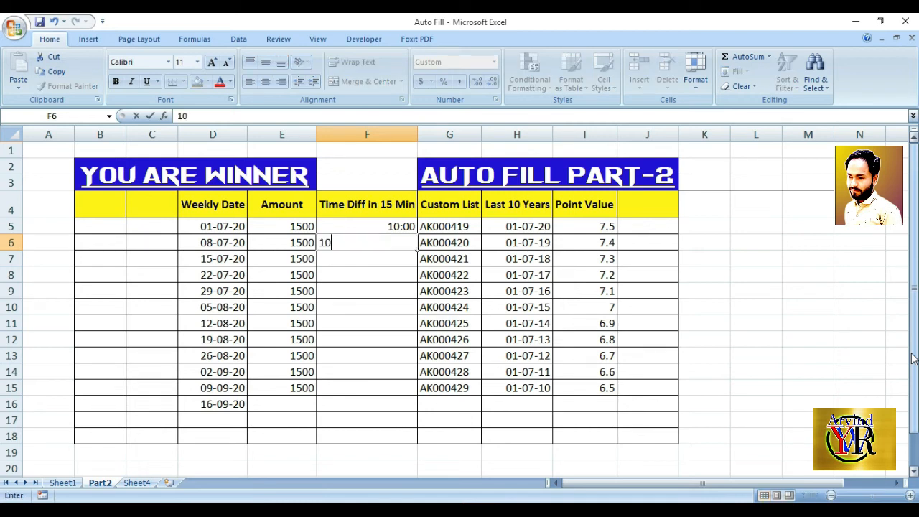
text(:15)
key(Return)
drag(399, 225, 397, 247)
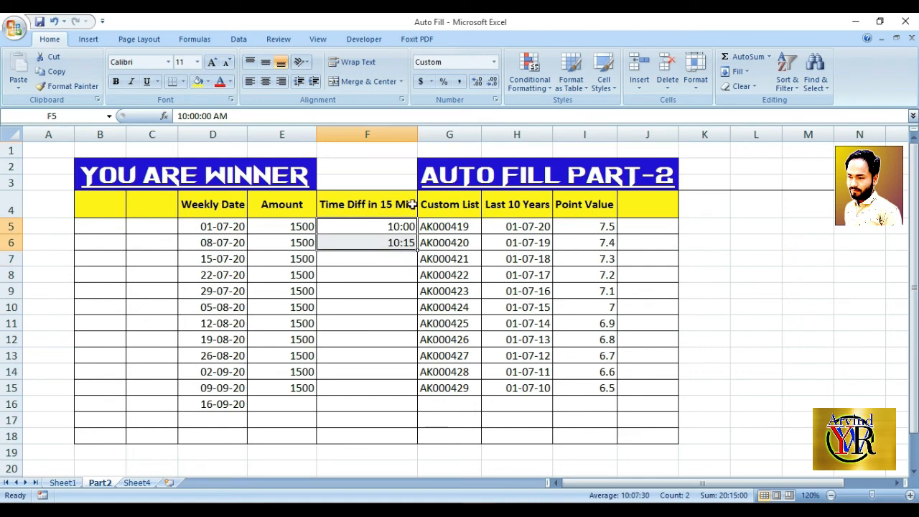
drag(418, 249, 418, 411)
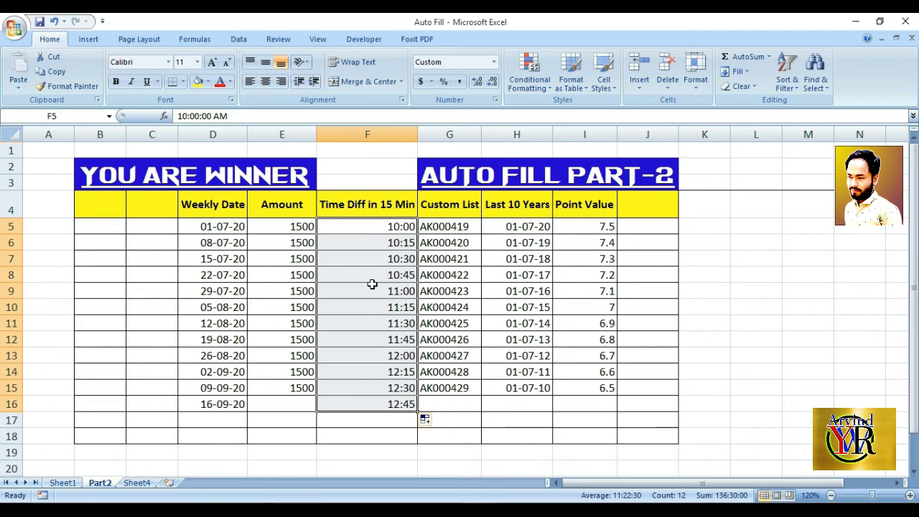
Clear the Custom List codes in cells G6:G15, keeping only AK000419 in G5
click(462, 226)
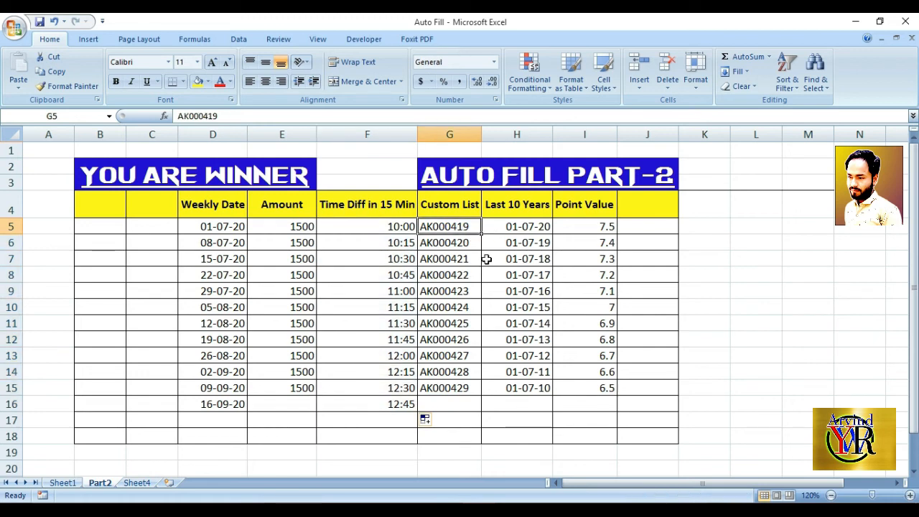
click(438, 243)
drag(446, 244, 455, 390)
key(Delete)
key(Up)
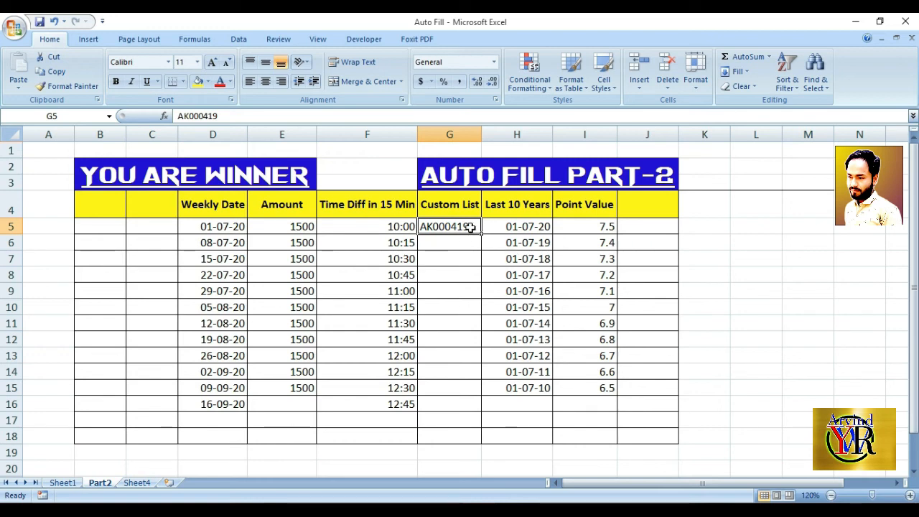
Auto fill the code AK000419 from cell G5 down through G17
click(473, 253)
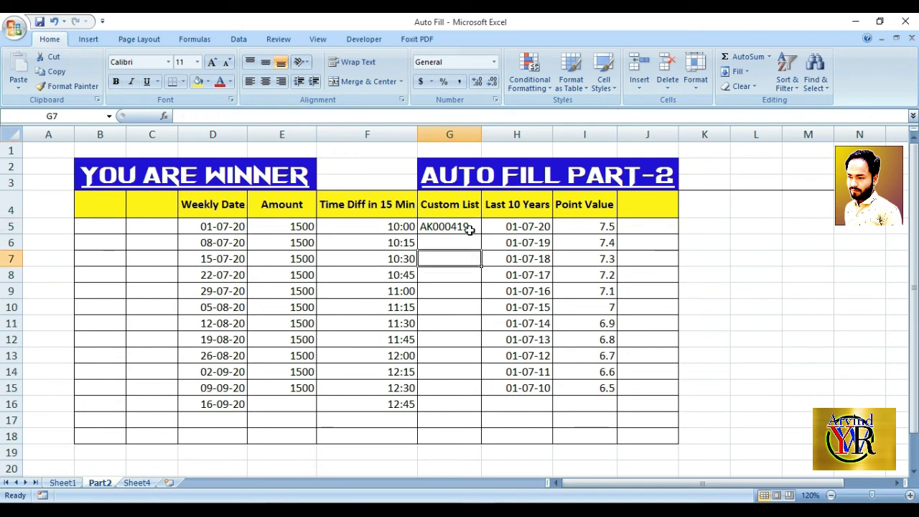
click(469, 228)
drag(481, 234, 480, 421)
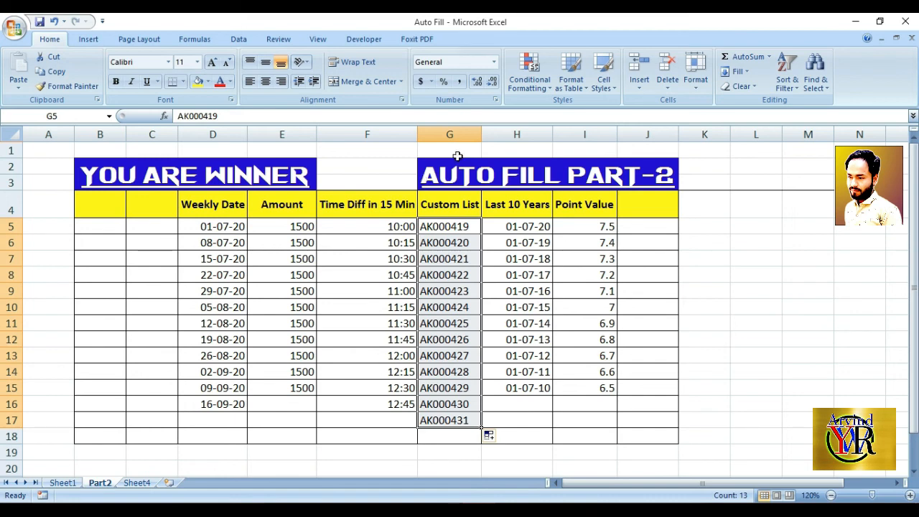
Clear the Last 10 Years dates in cells H7:H15, keeping the two starting dates in H5 and H6
click(516, 225)
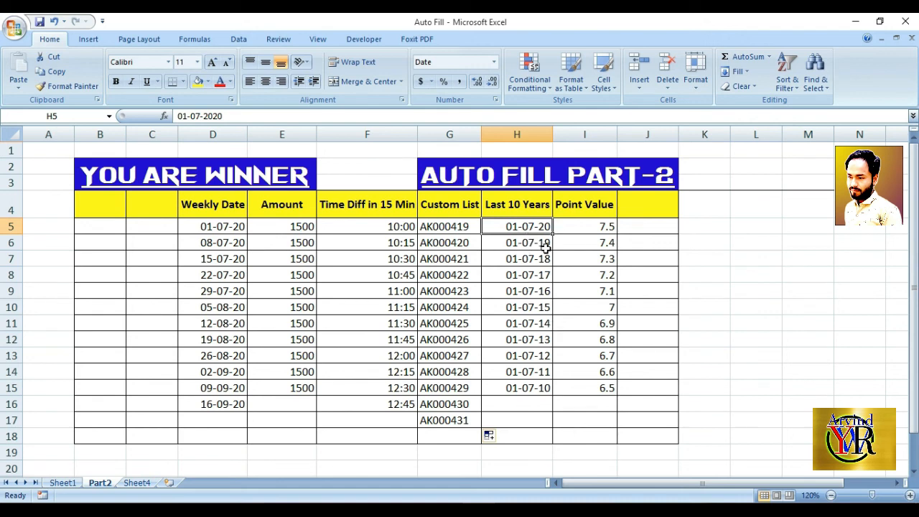
drag(515, 260, 520, 388)
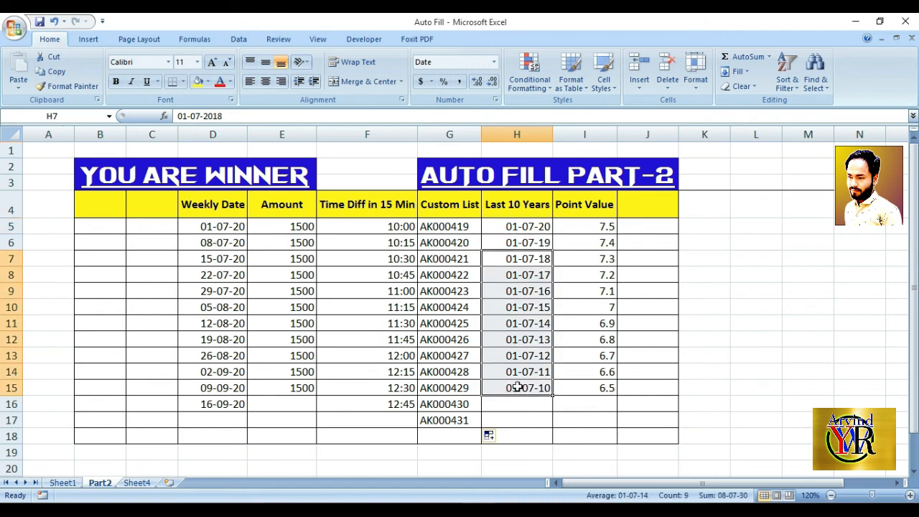
key(Delete)
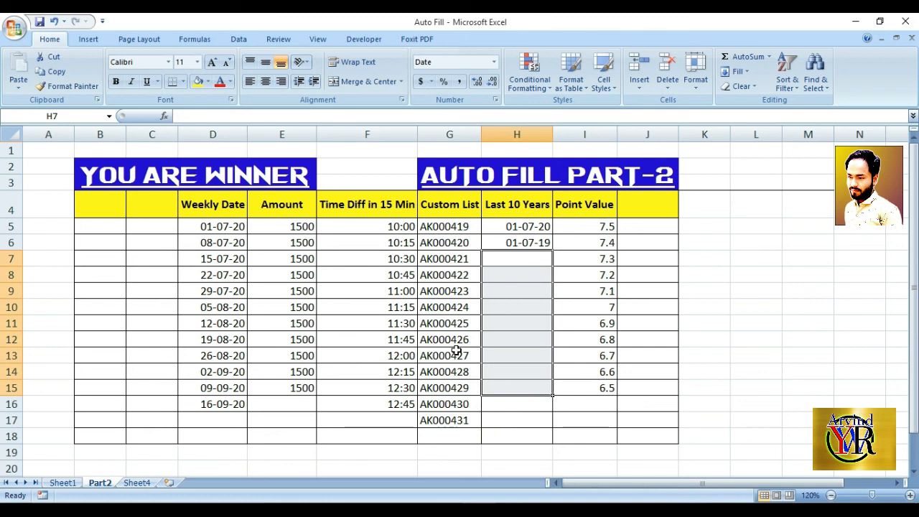
click(541, 227)
click(527, 246)
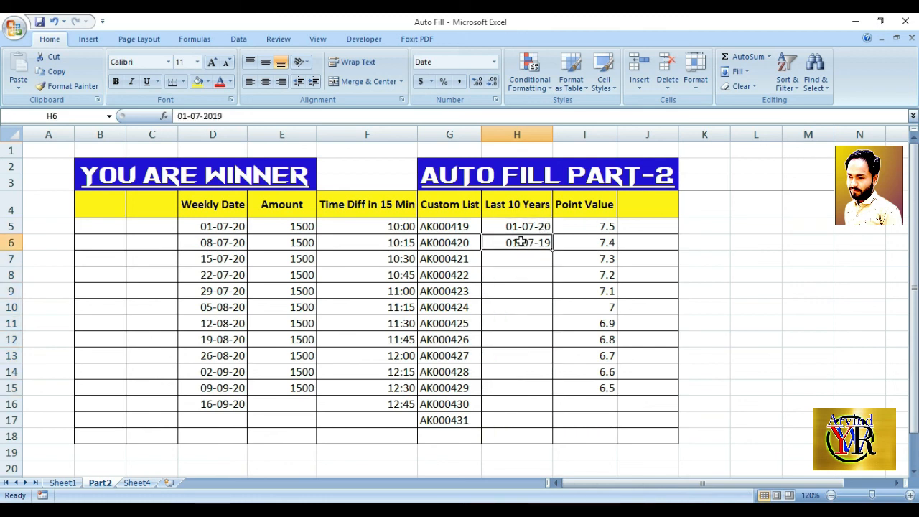
Auto fill the yearly date series in the Last 10 Years column from H5:H6 down through H17
drag(520, 227, 538, 431)
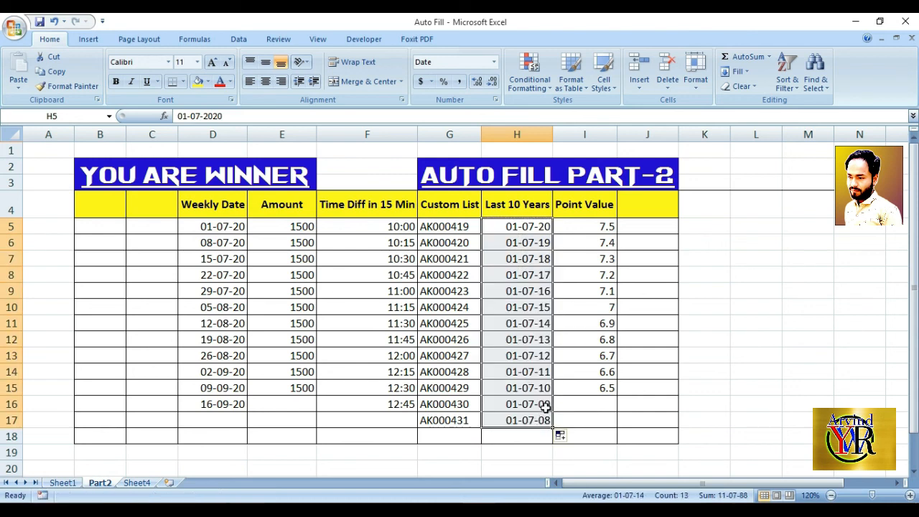
Clear the Point Value cells I7:I17, keeping only the two starting values in I5 and I6
click(576, 229)
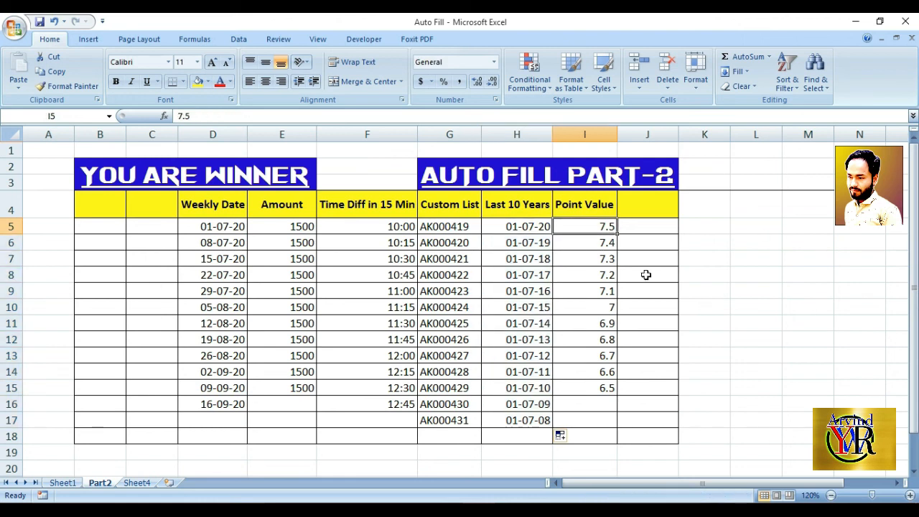
click(598, 244)
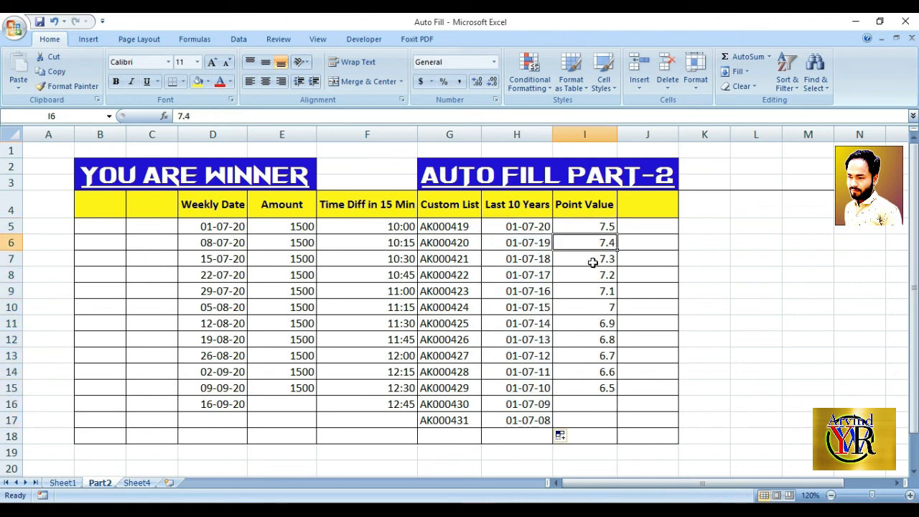
drag(589, 262, 612, 417)
key(Delete)
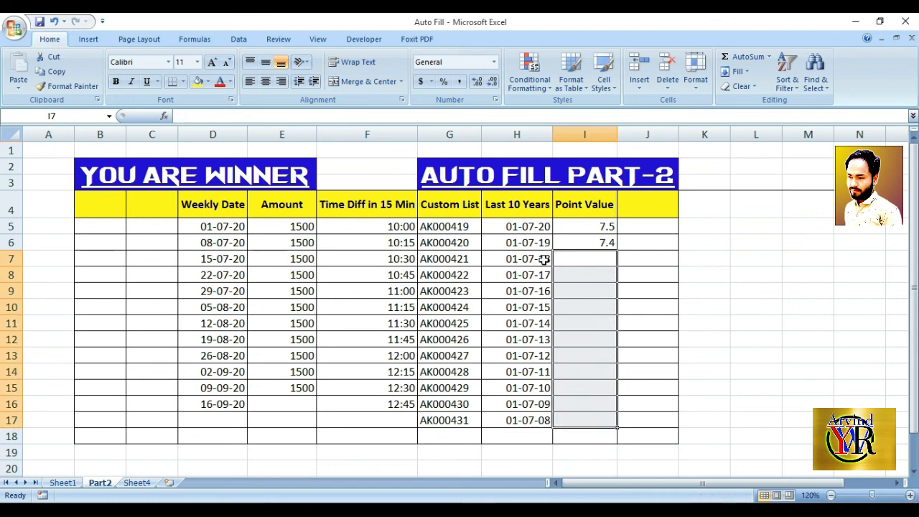
Auto fill the decreasing Point Value series from I5:I6 down through I18
click(577, 226)
click(598, 242)
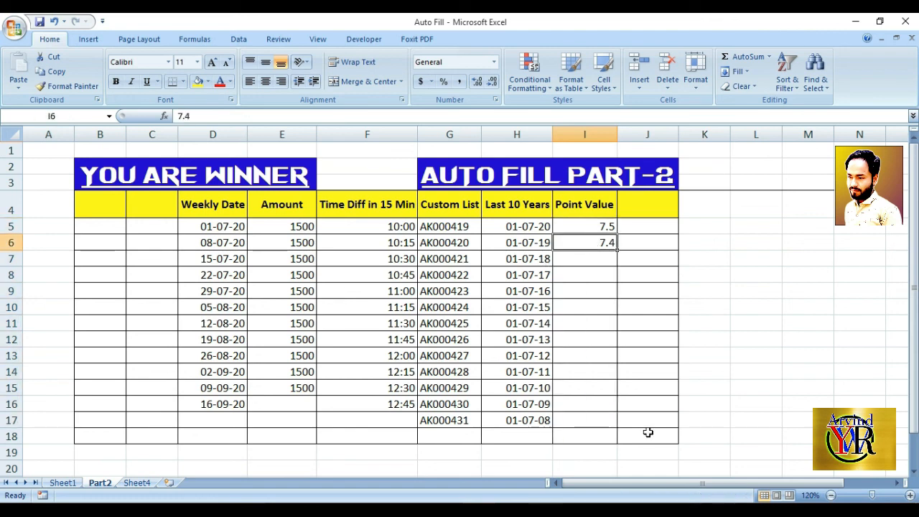
drag(608, 227, 615, 437)
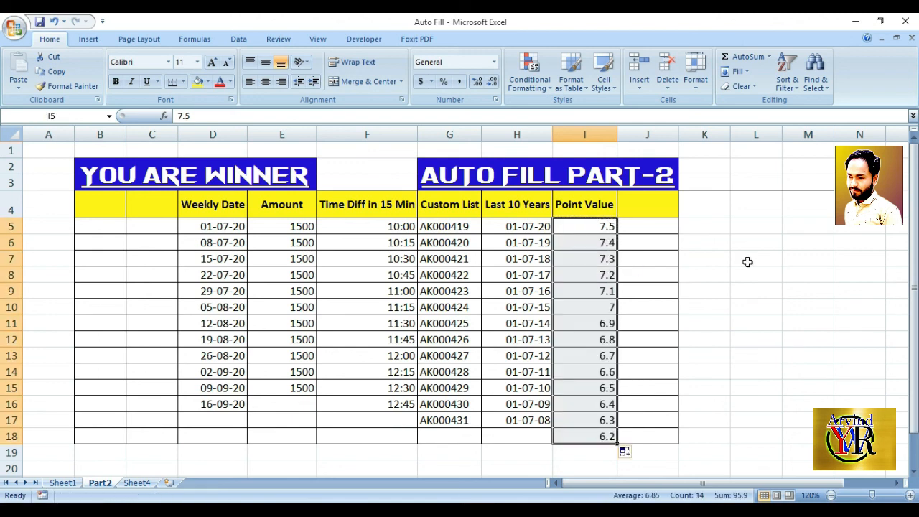